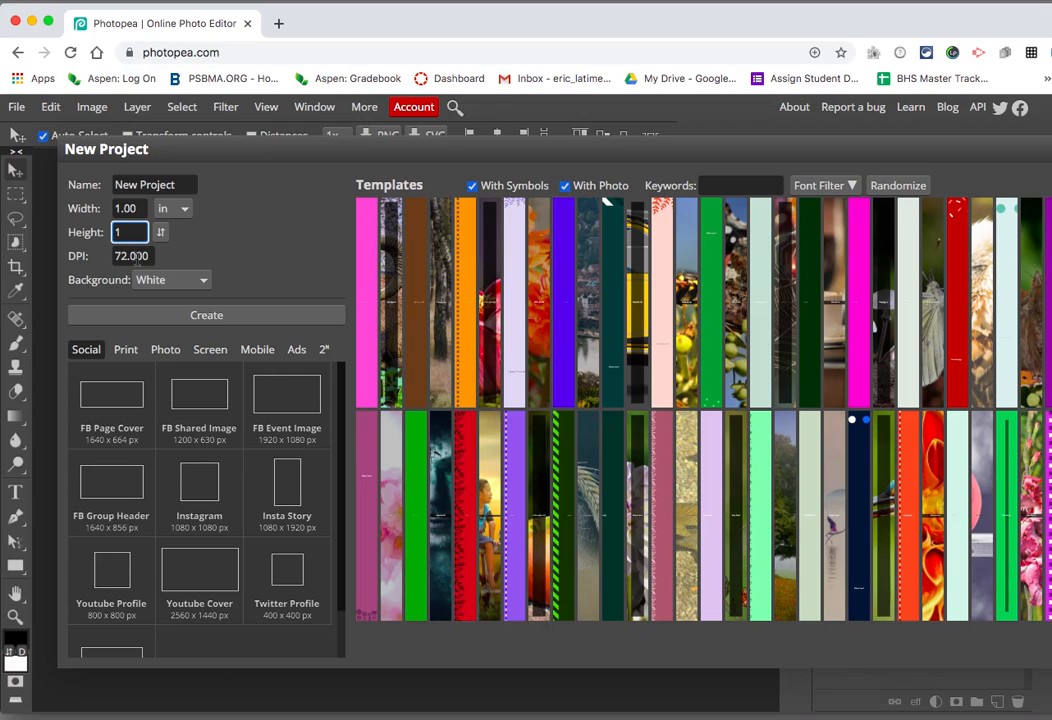
Step: Create the new 1 by 1 inch project at 72 DPI with a white background
{"action": "left_click", "coordinate": [168, 316]}
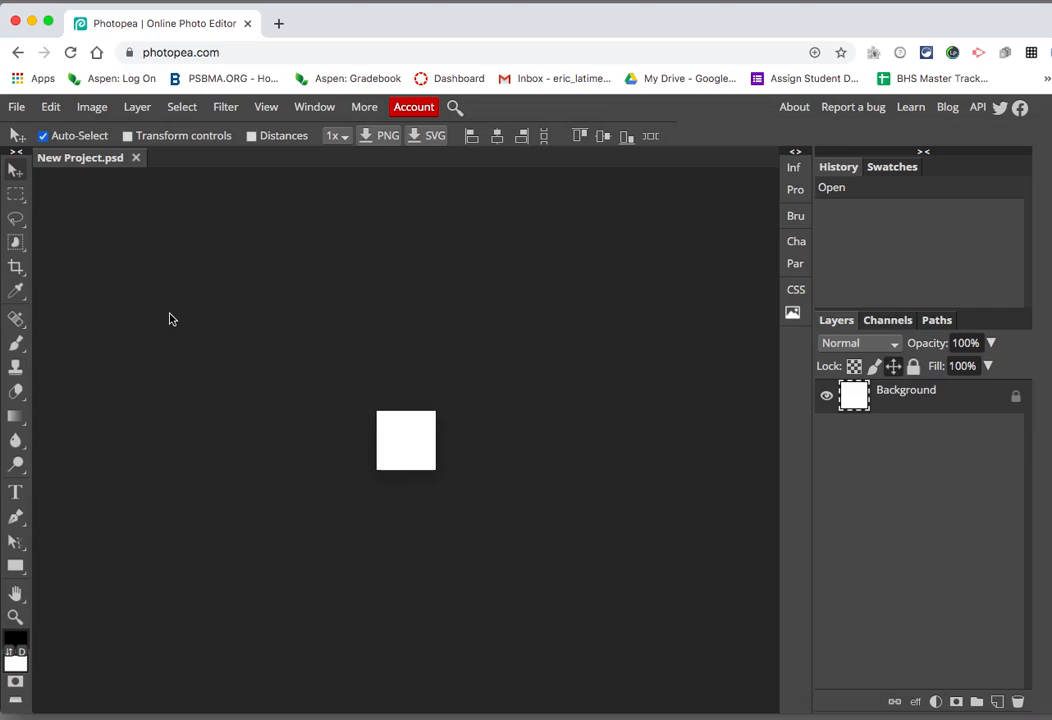
{"action": "left_click", "coordinate": [16, 615]}
{"action": "left_click", "coordinate": [400, 450]}
{"action": "left_click", "coordinate": [400, 450]}
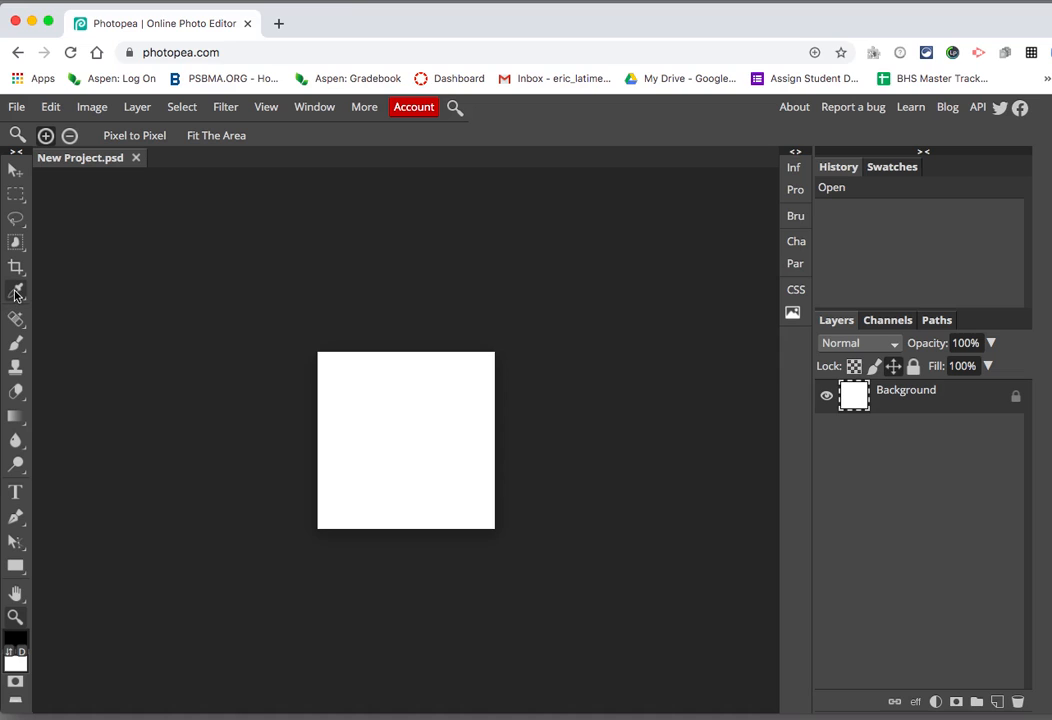
Step: Choose the Brush Tool and set its size to 4 px at 100% hardness
{"action": "left_click_drag", "start_coordinate": [16, 343], "coordinate": [47, 373]}
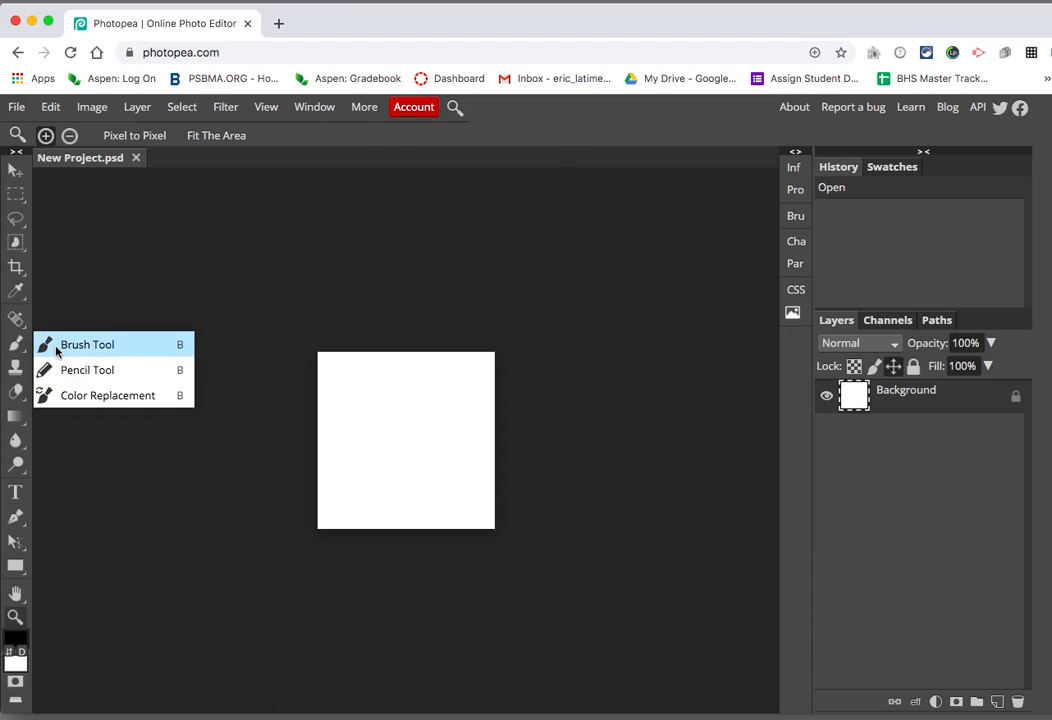
{"action": "left_click", "coordinate": [52, 344]}
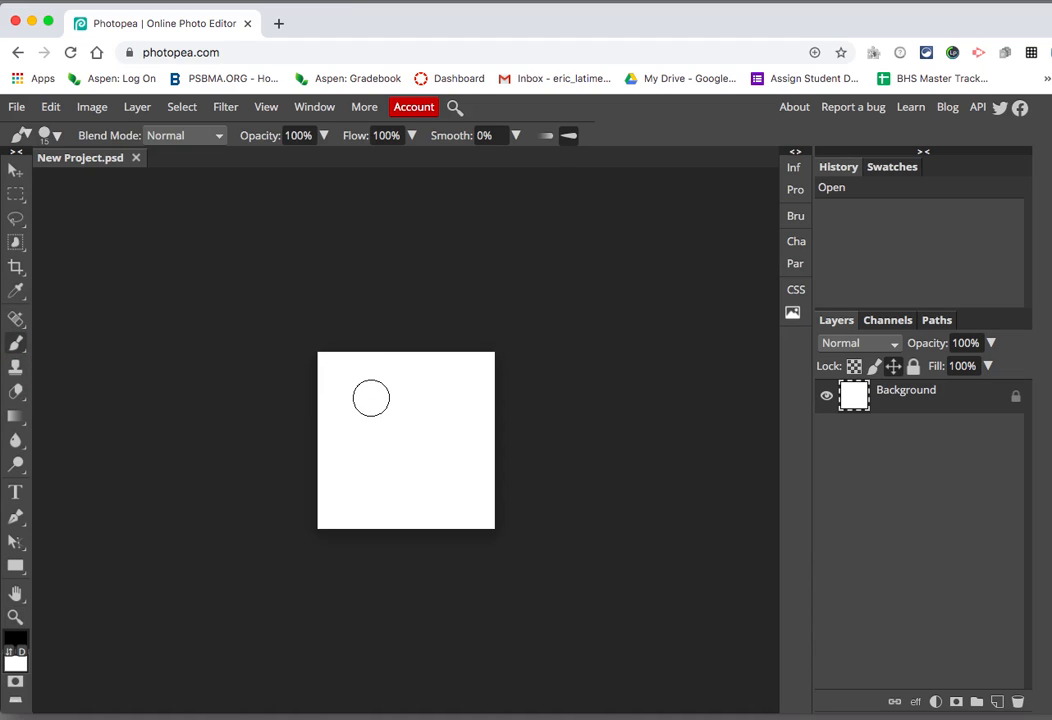
{"action": "key", "text": "bracketleft"}
{"action": "left_click", "coordinate": [57, 140]}
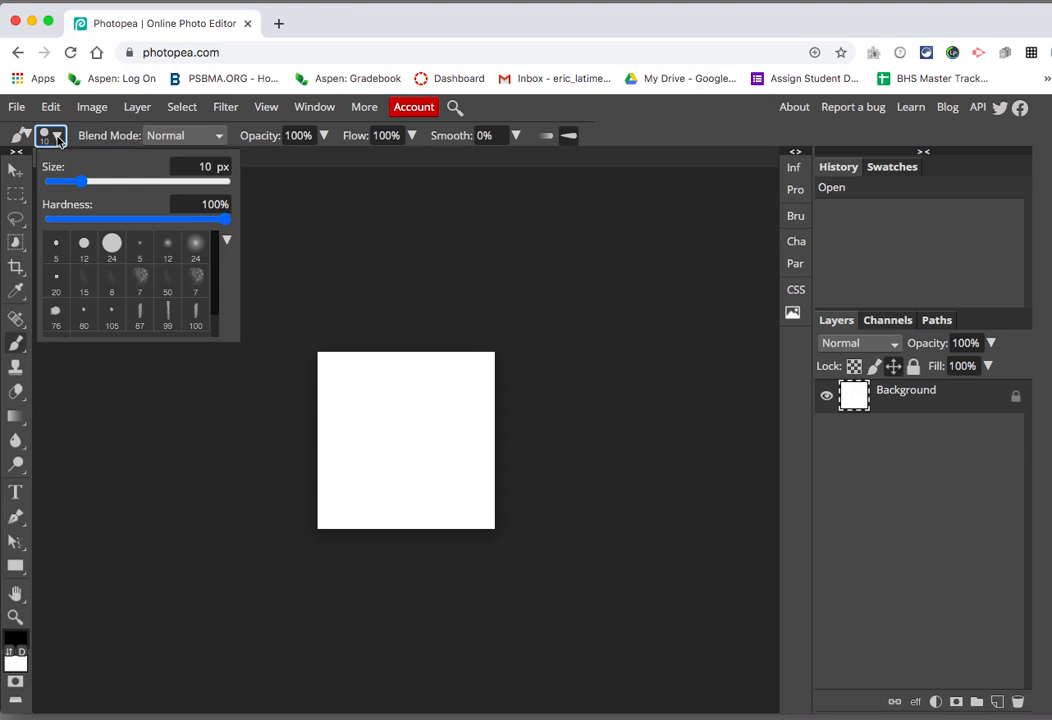
{"action": "left_click_drag", "start_coordinate": [82, 188], "coordinate": [72, 190]}
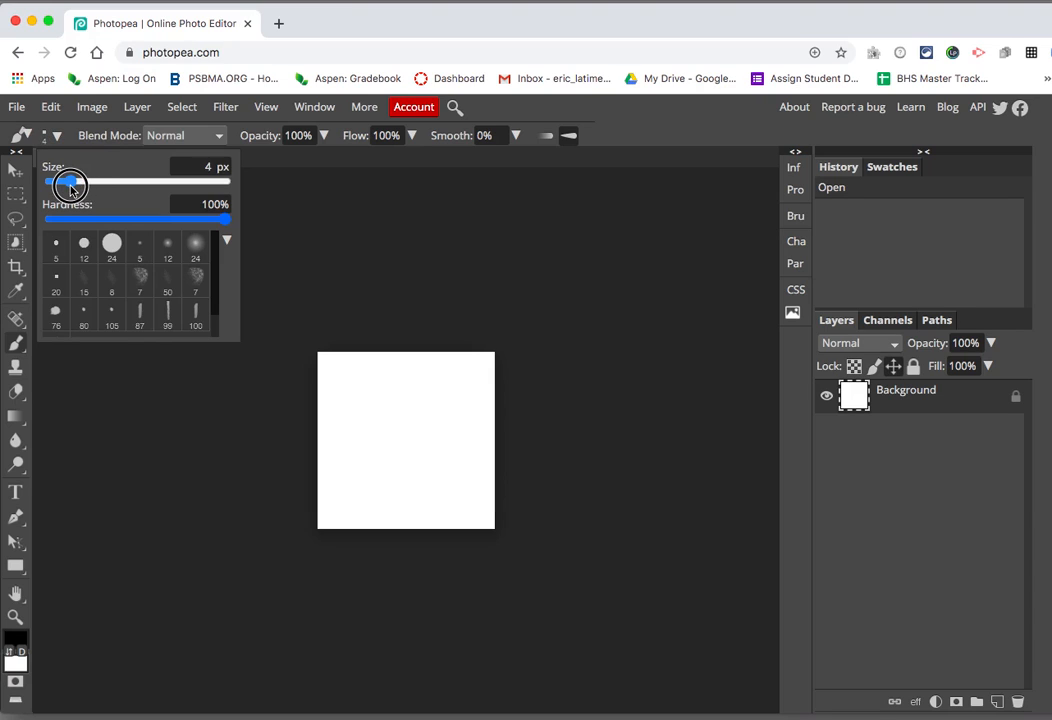
Step: Paint scattered black dots of varying size all over the white canvas, including close to its edges
{"action": "left_click", "coordinate": [368, 406]}
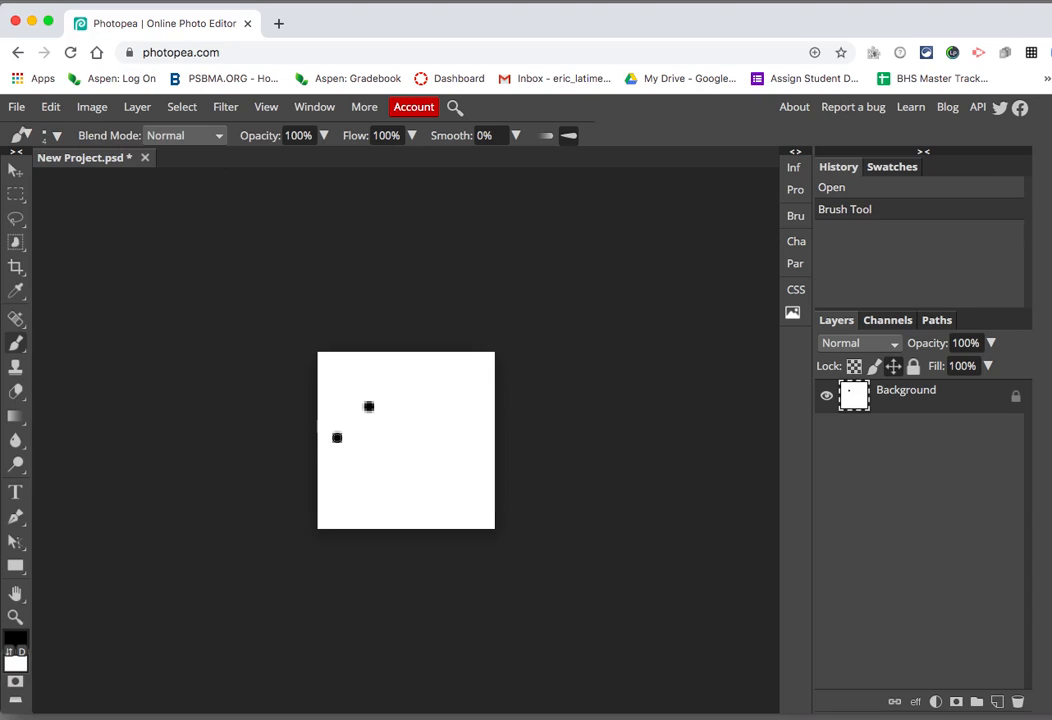
{"action": "left_click", "coordinate": [385, 460]}
{"action": "left_click_drag", "start_coordinate": [409, 416], "coordinate": [409, 429]}
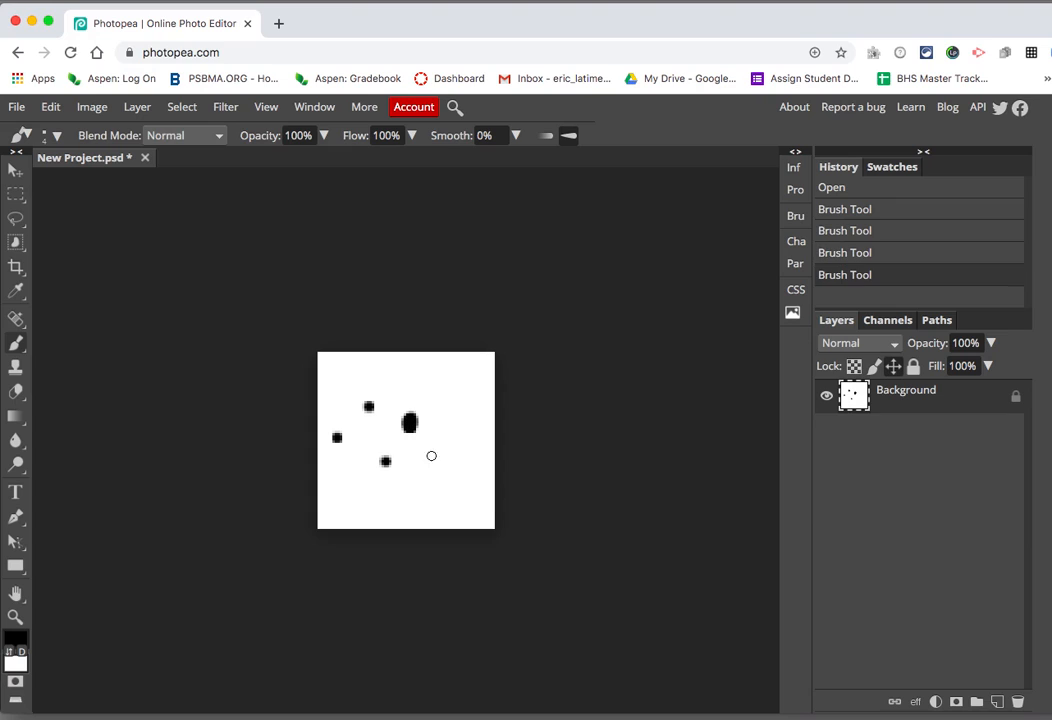
{"action": "left_click", "coordinate": [443, 476]}
{"action": "left_click_drag", "start_coordinate": [404, 497], "coordinate": [404, 503]}
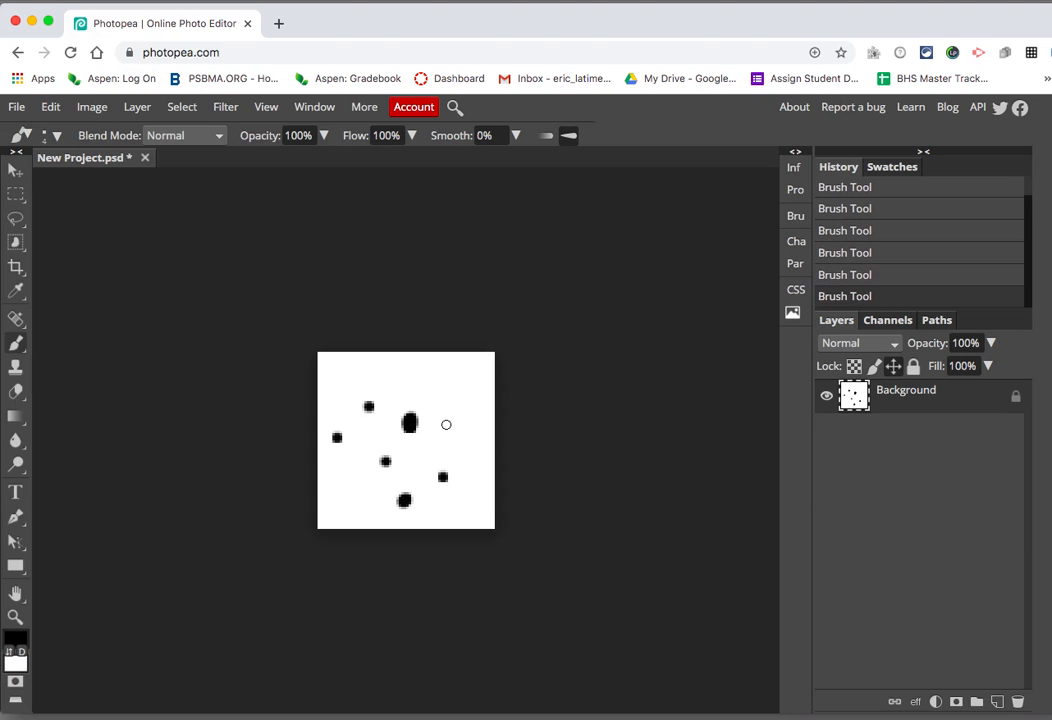
{"action": "left_click", "coordinate": [446, 424]}
{"action": "left_click", "coordinate": [423, 464]}
{"action": "left_click", "coordinate": [366, 483]}
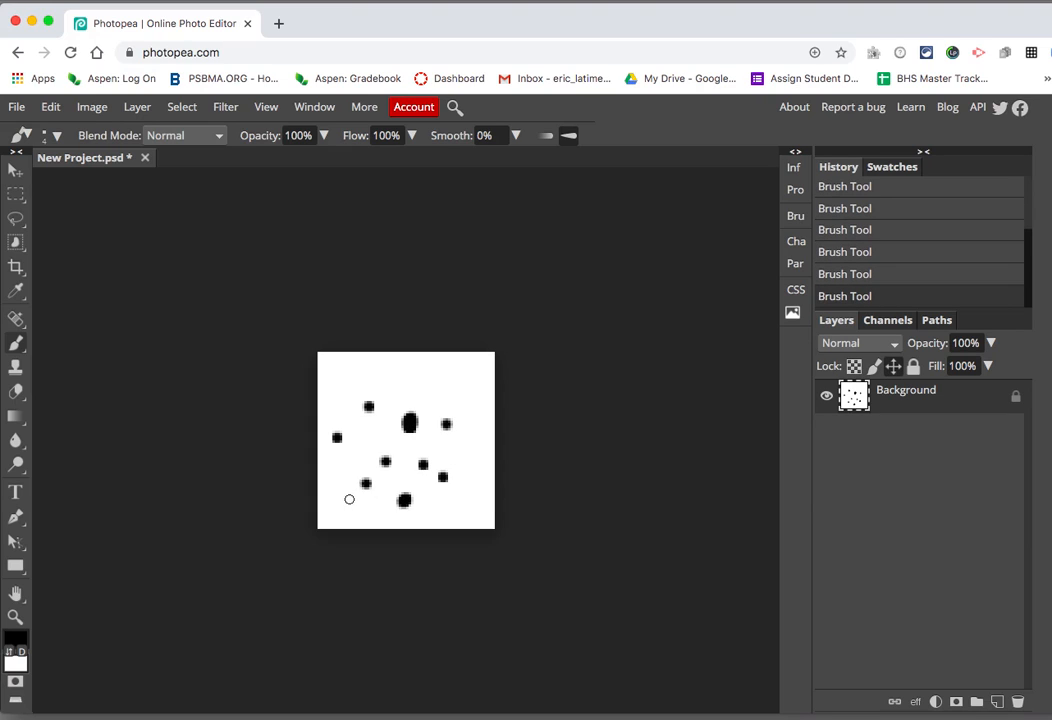
{"action": "left_click", "coordinate": [349, 498]}
{"action": "left_click", "coordinate": [352, 453]}
{"action": "left_click", "coordinate": [339, 388]}
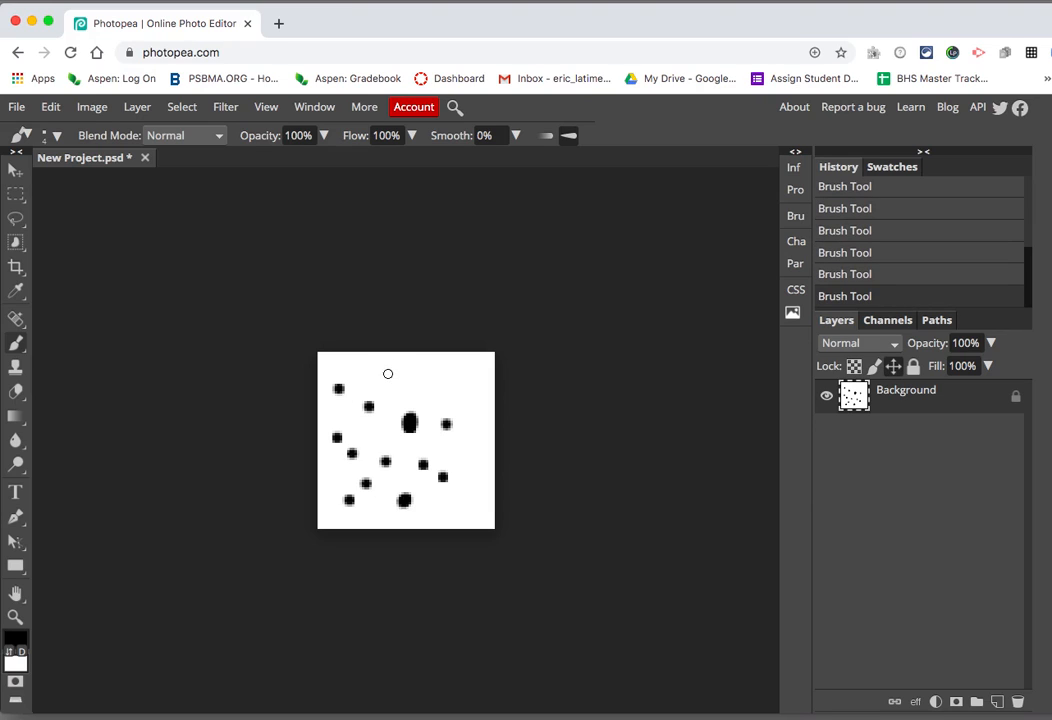
{"action": "left_click", "coordinate": [388, 373]}
{"action": "left_click", "coordinate": [439, 366]}
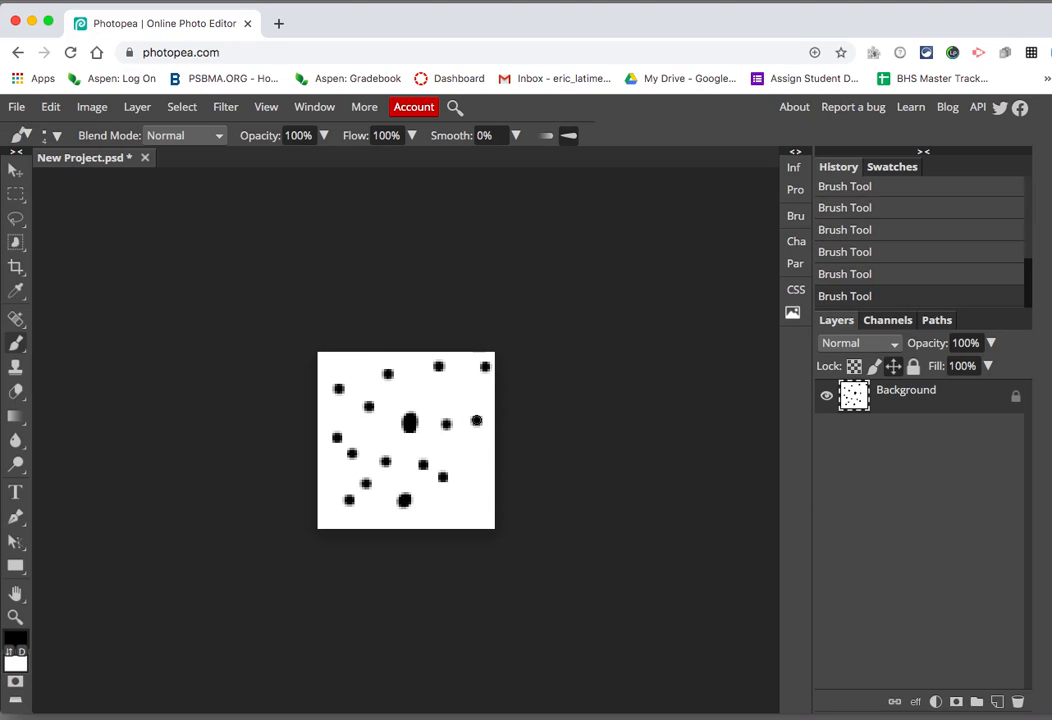
{"action": "left_click", "coordinate": [476, 421]}
{"action": "left_click", "coordinate": [465, 471]}
{"action": "left_click", "coordinate": [466, 503]}
{"action": "left_click", "coordinate": [423, 500]}
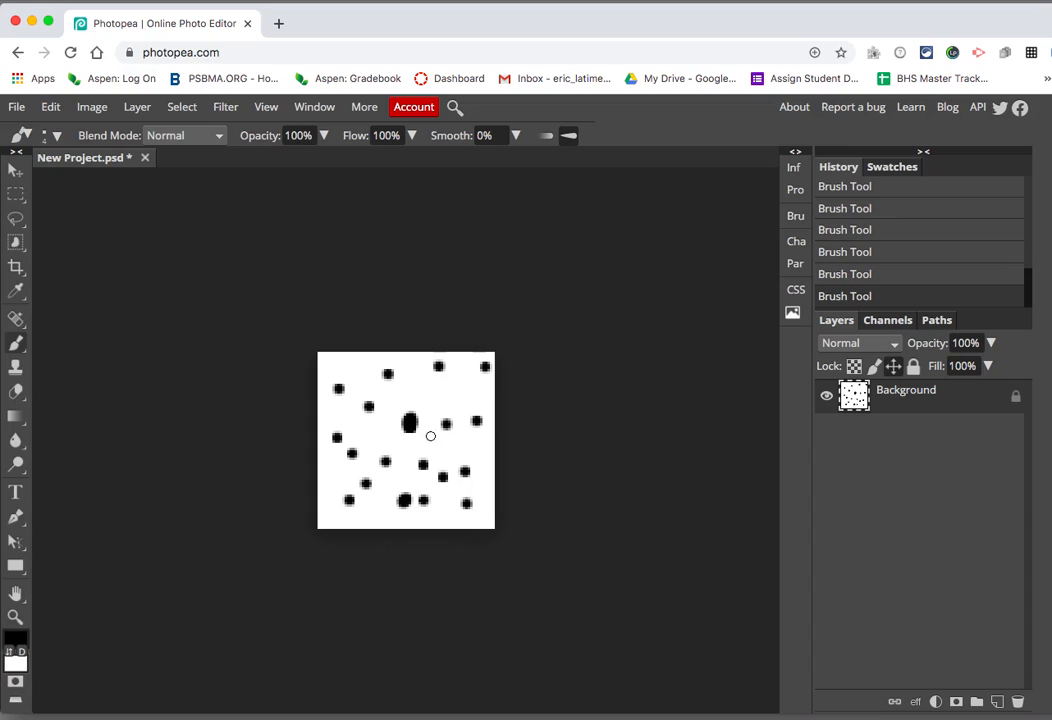
{"action": "left_click", "coordinate": [432, 436]}
{"action": "left_click", "coordinate": [437, 399]}
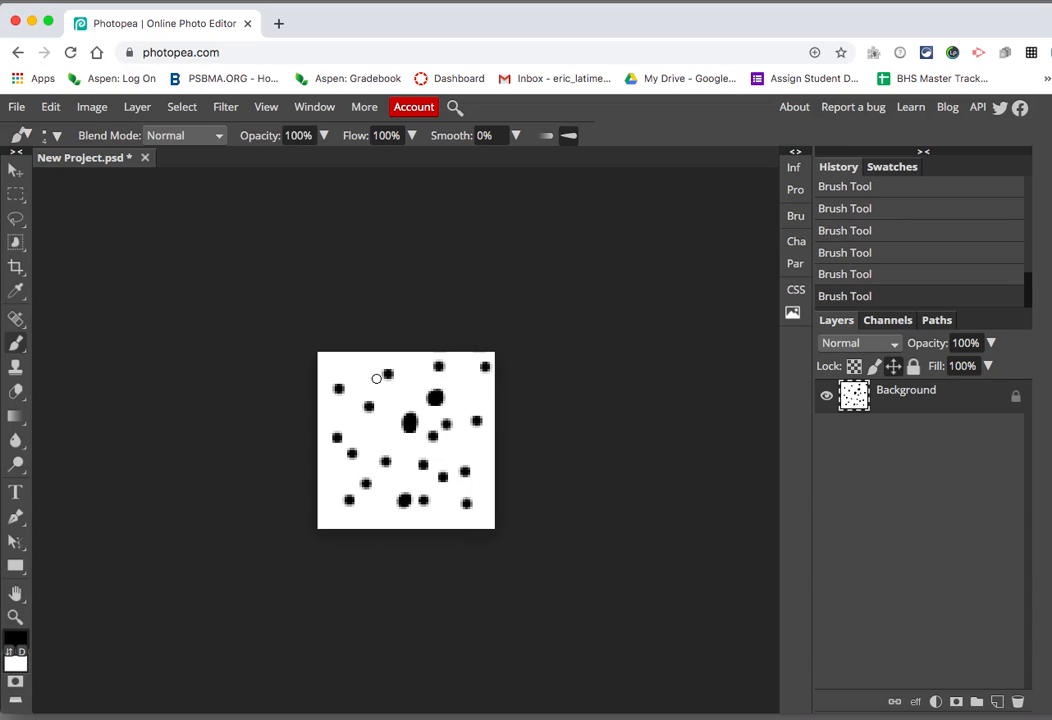
{"action": "left_click", "coordinate": [369, 375]}
{"action": "left_click", "coordinate": [356, 434]}
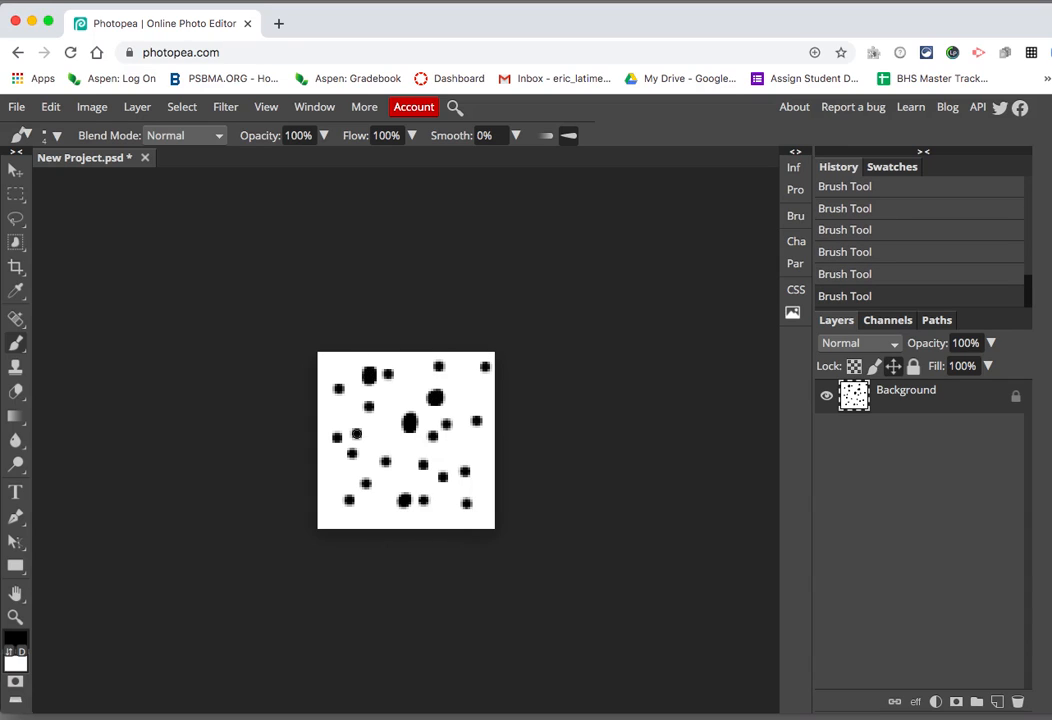
{"action": "left_click", "coordinate": [386, 407]}
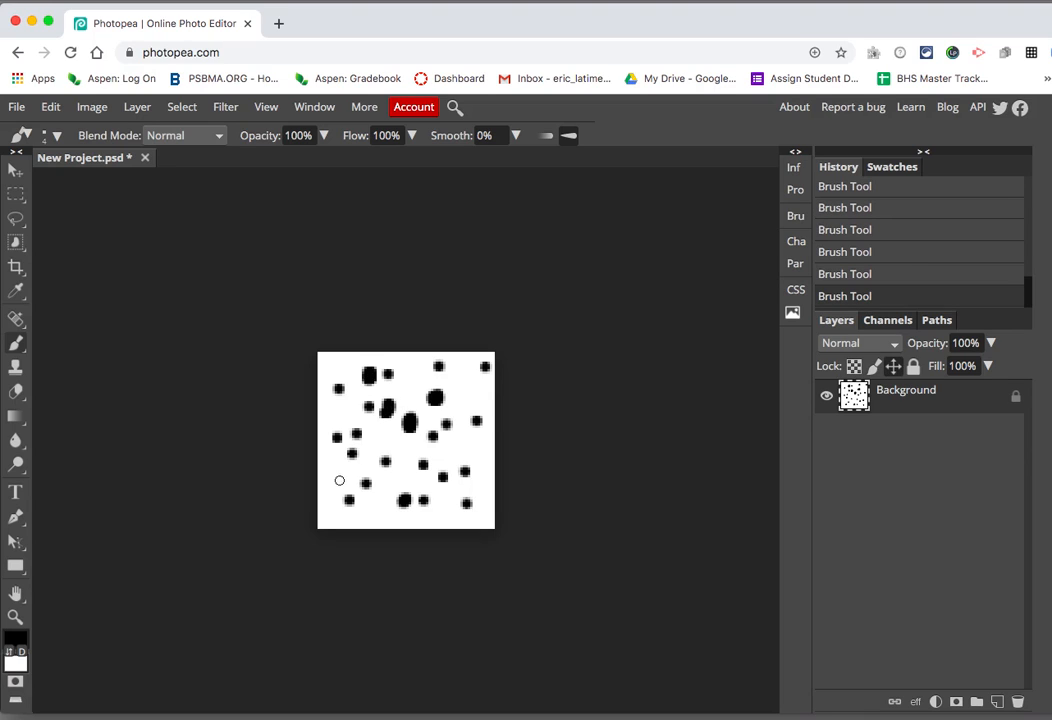
{"action": "left_click", "coordinate": [338, 483]}
{"action": "left_click", "coordinate": [375, 511]}
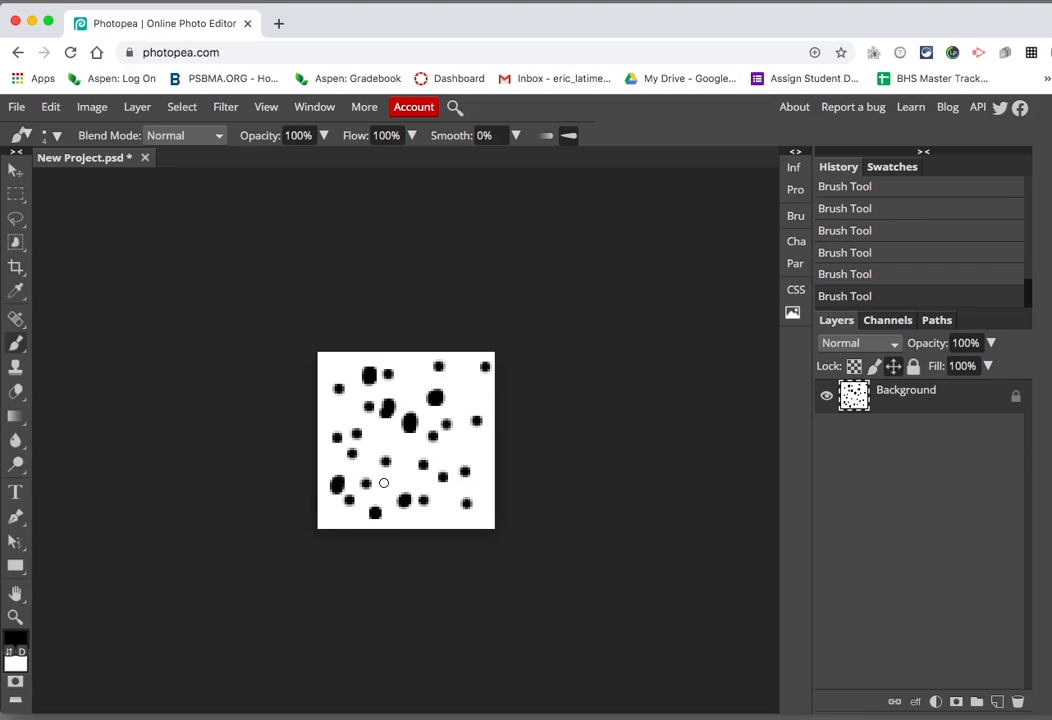
{"action": "left_click", "coordinate": [388, 475]}
{"action": "left_click", "coordinate": [470, 454]}
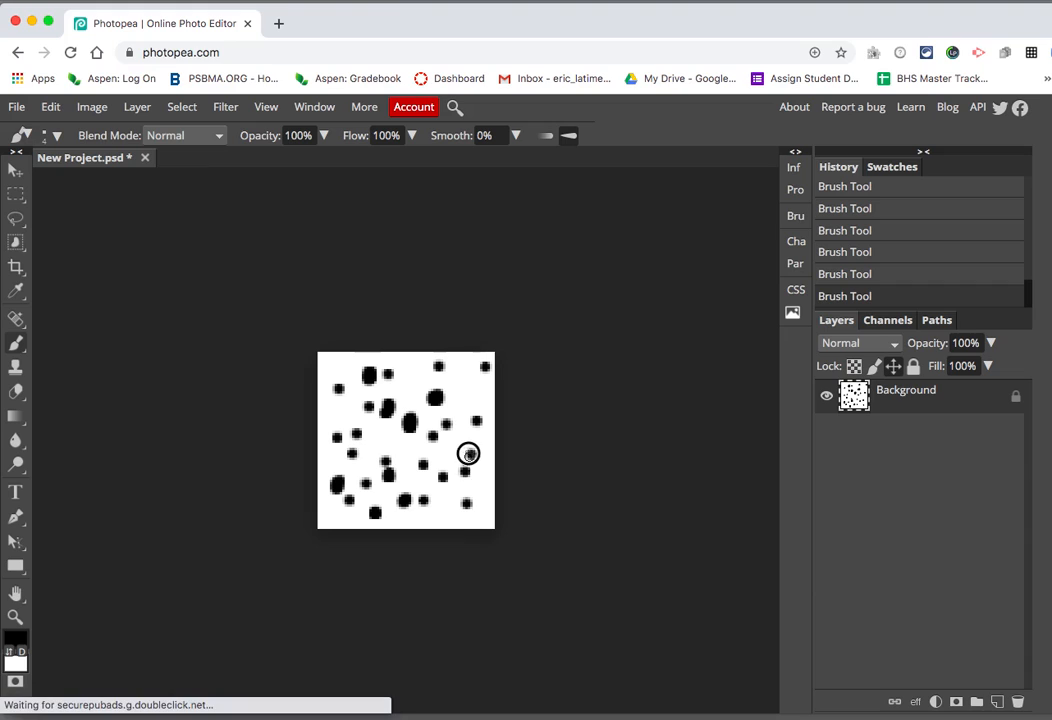
{"action": "left_click", "coordinate": [467, 394]}
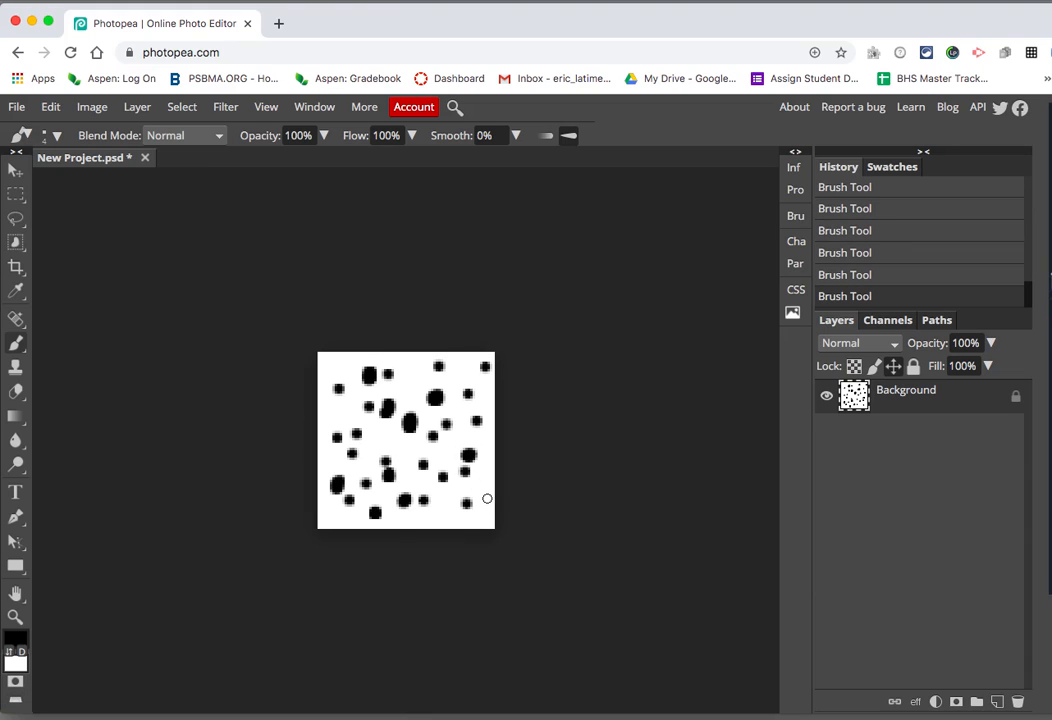
{"action": "left_click", "coordinate": [487, 498]}
{"action": "left_click", "coordinate": [426, 525]}
{"action": "left_click", "coordinate": [328, 425]}
{"action": "left_click", "coordinate": [327, 366]}
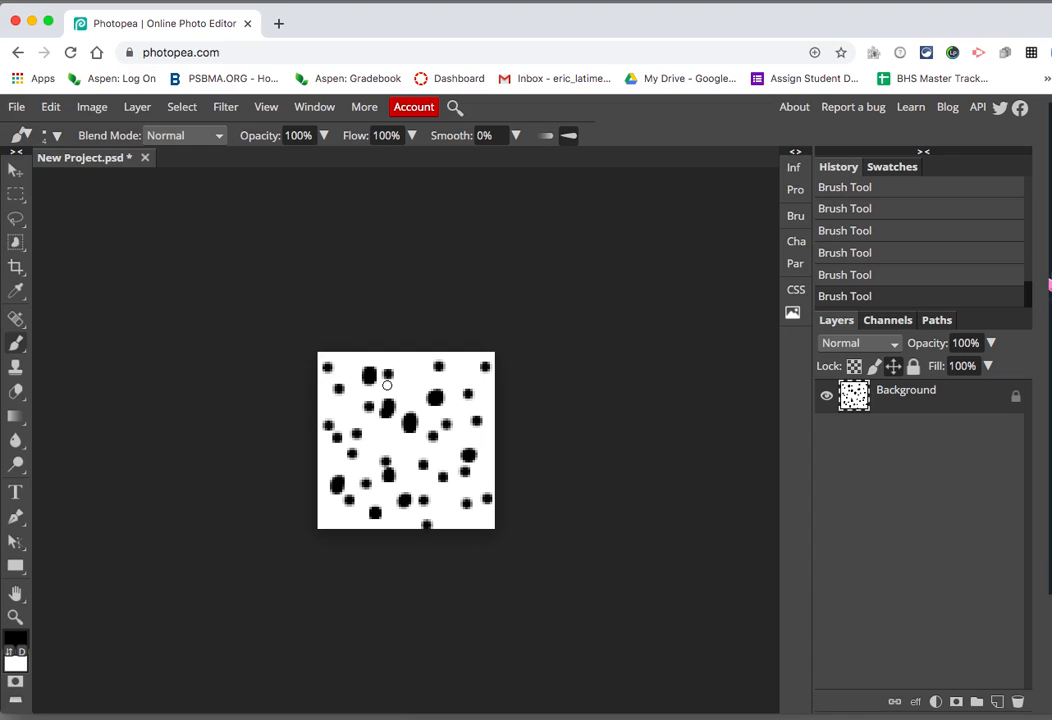
Step: Define the dotted canvas as a new pattern
{"action": "left_click", "coordinate": [48, 108]}
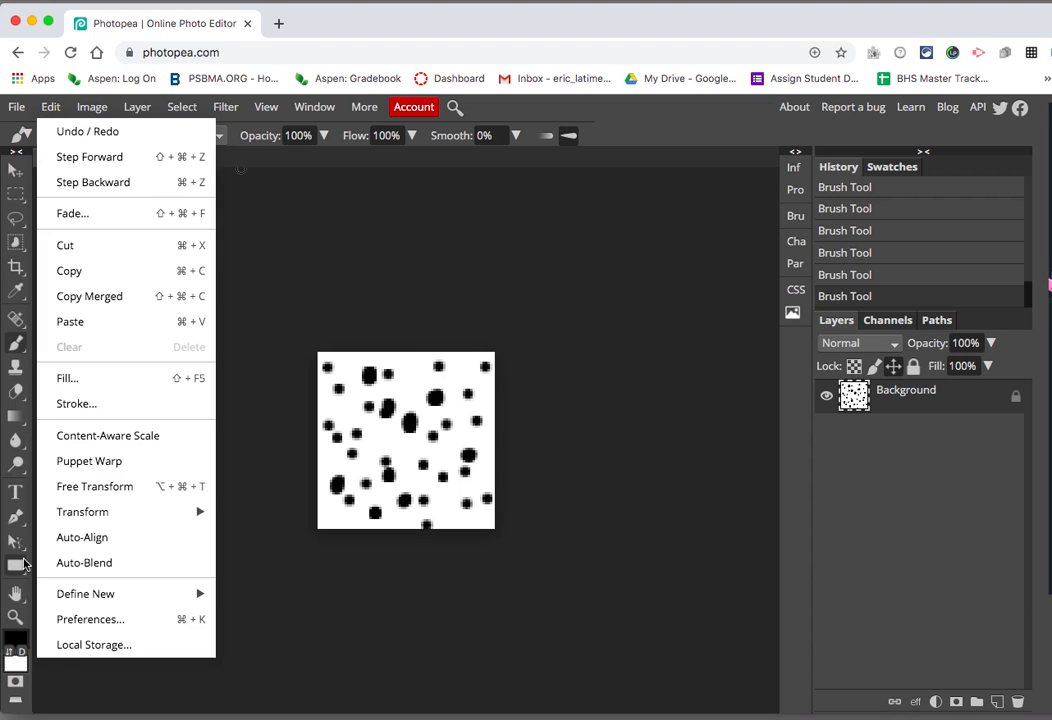
{"action": "mouse_move", "coordinate": [66, 596]}
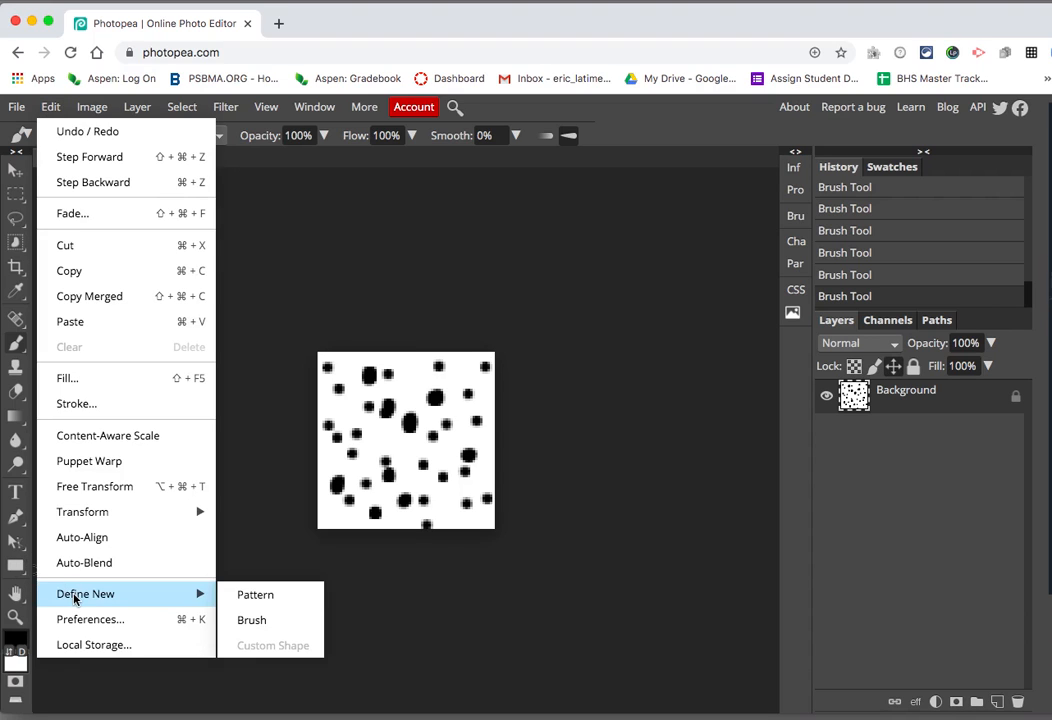
{"action": "left_click", "coordinate": [243, 597]}
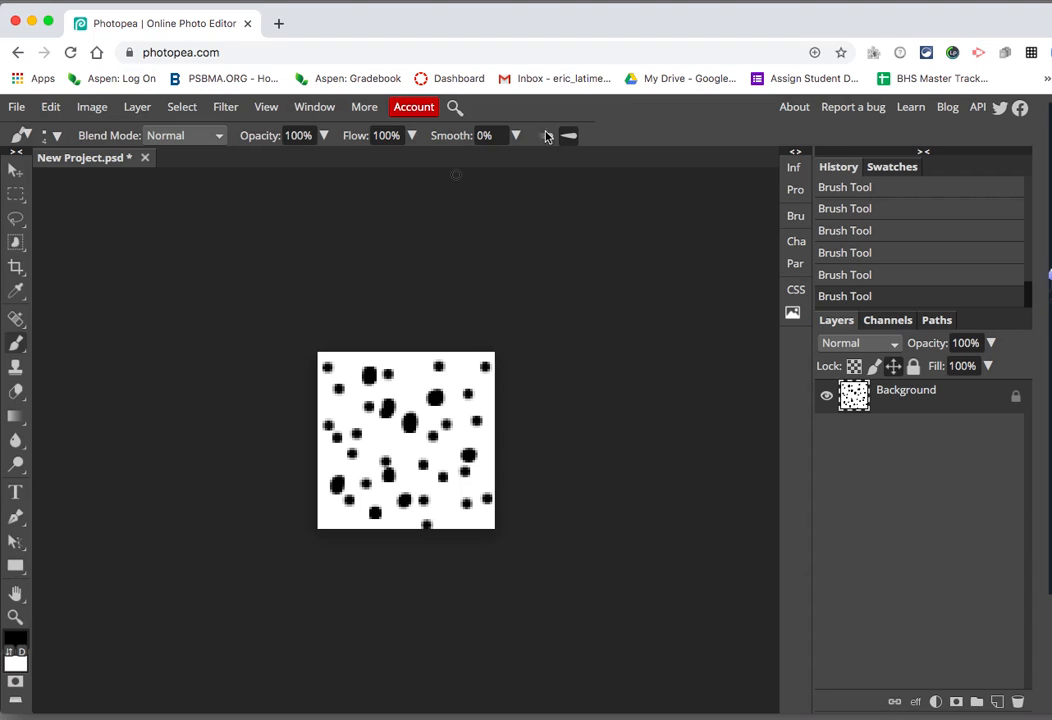
Step: Create another new project, 10 by 10 inches, with a white background
{"action": "left_click", "coordinate": [16, 109]}
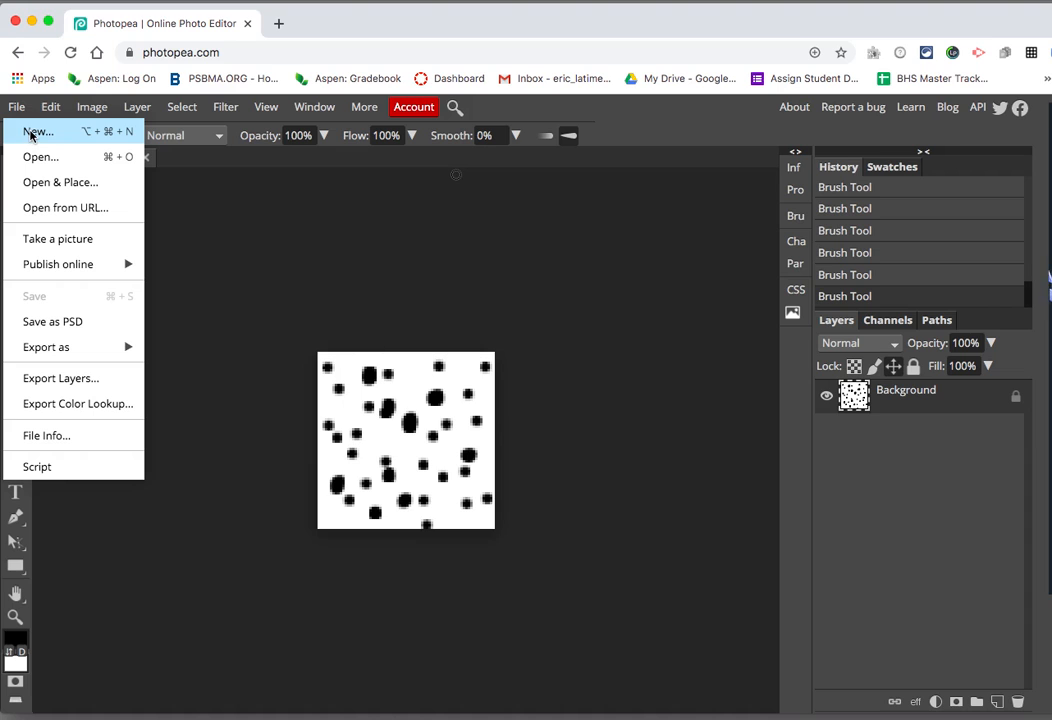
{"action": "left_click", "coordinate": [30, 133]}
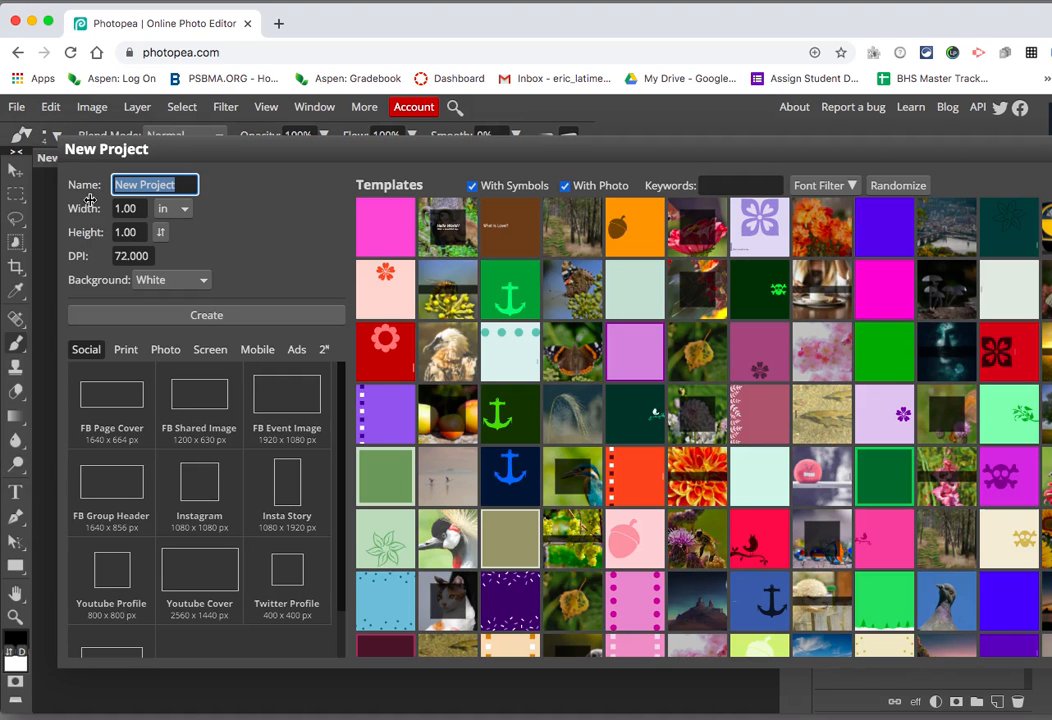
{"action": "left_click", "coordinate": [128, 209]}
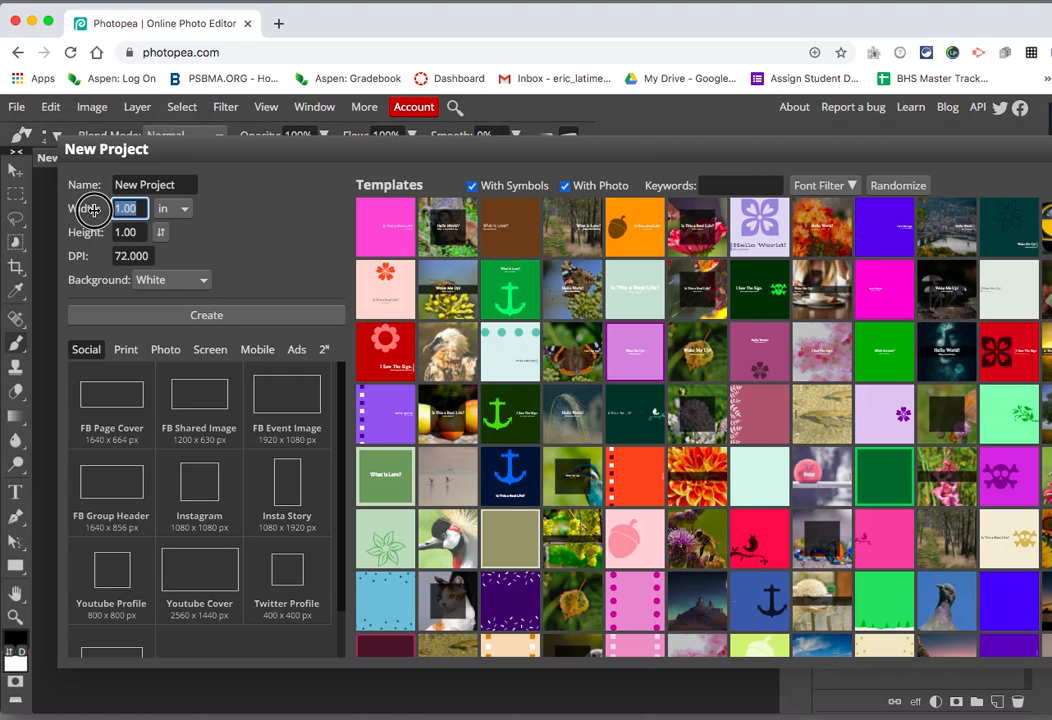
{"action": "type", "text": "10"}
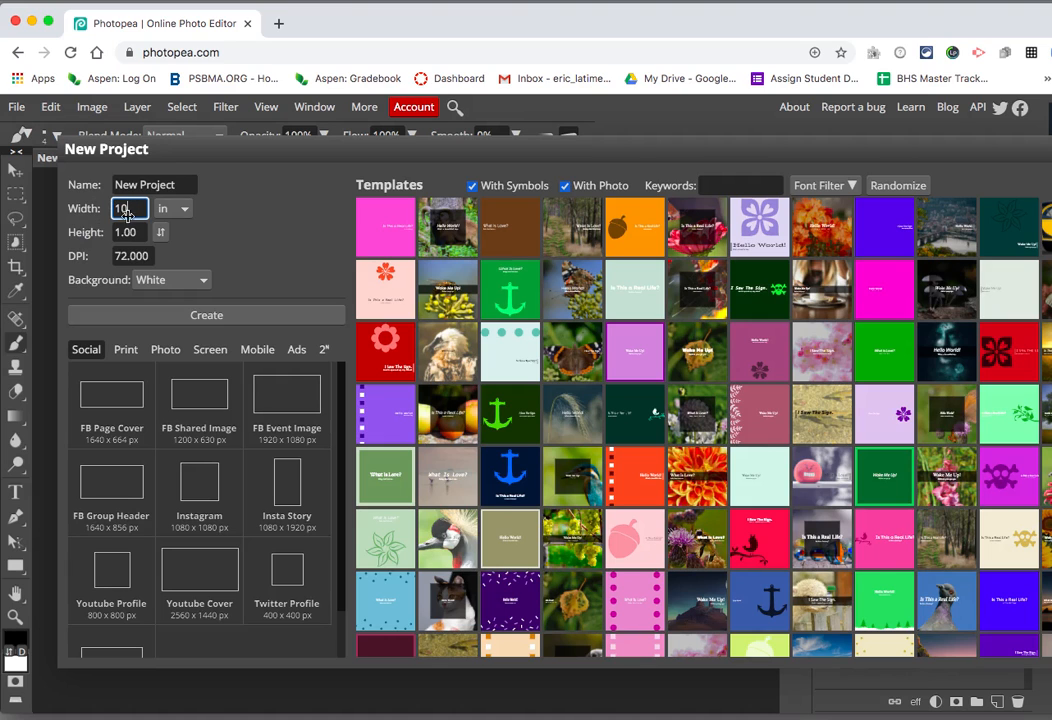
{"action": "left_click", "coordinate": [125, 232]}
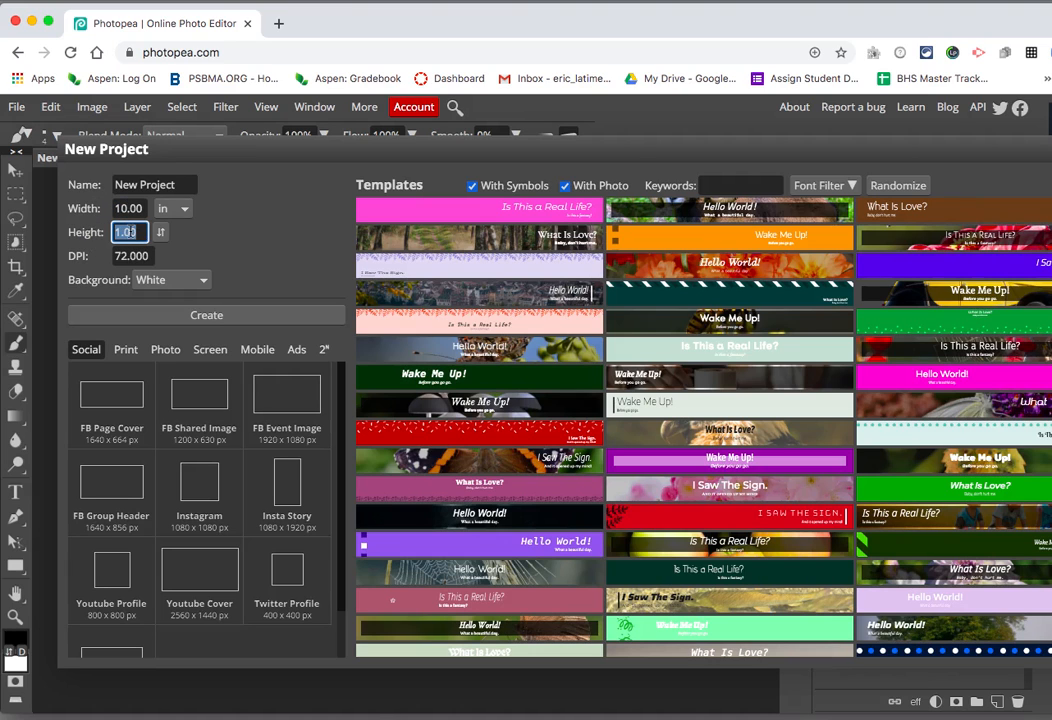
{"action": "type", "text": "1"}
{"action": "left_click", "coordinate": [172, 318]}
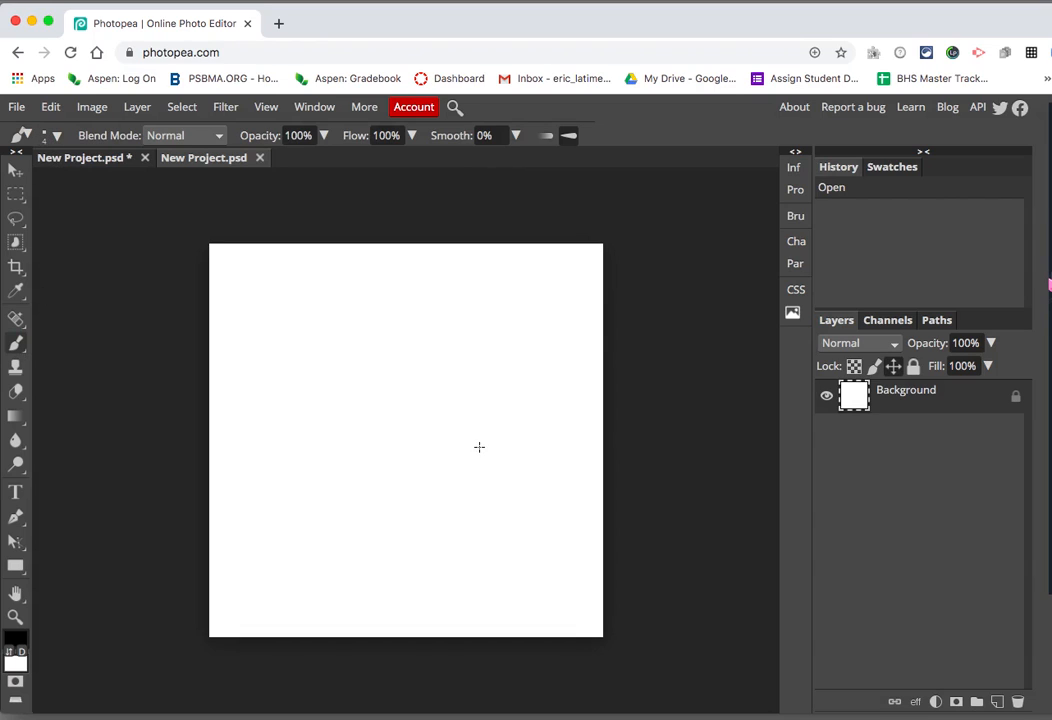
Step: Pick the first of the two grainy 7 px brush tips for the Brush Tool
{"action": "left_click", "coordinate": [51, 135]}
{"action": "left_click_drag", "start_coordinate": [62, 179], "coordinate": [78, 184]}
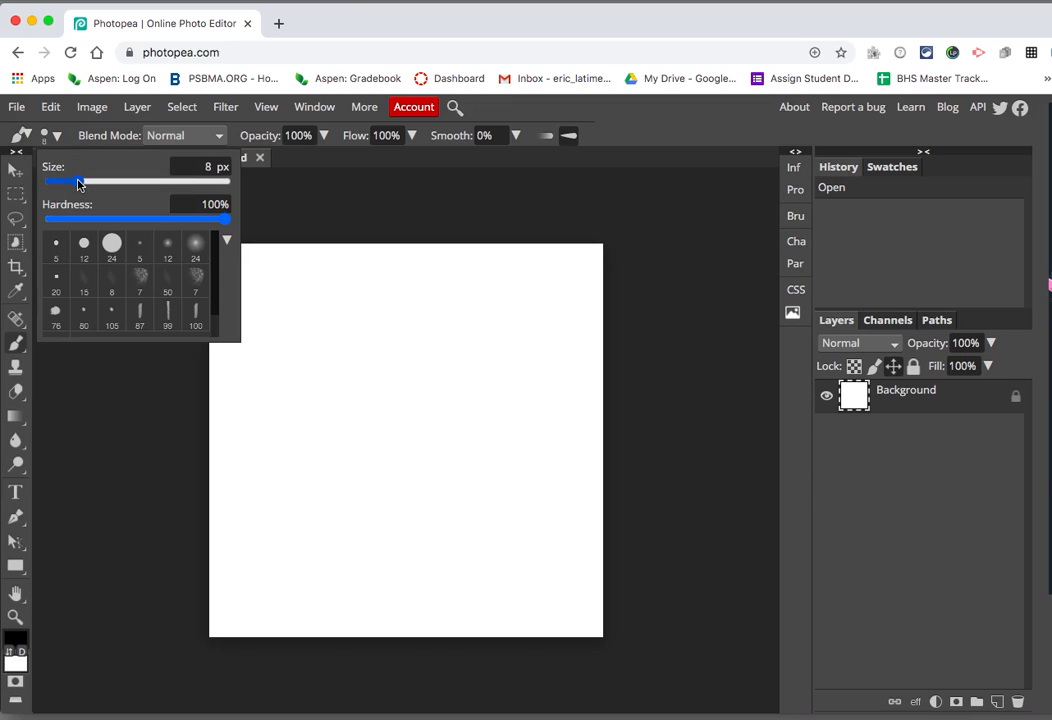
{"action": "left_click", "coordinate": [137, 284]}
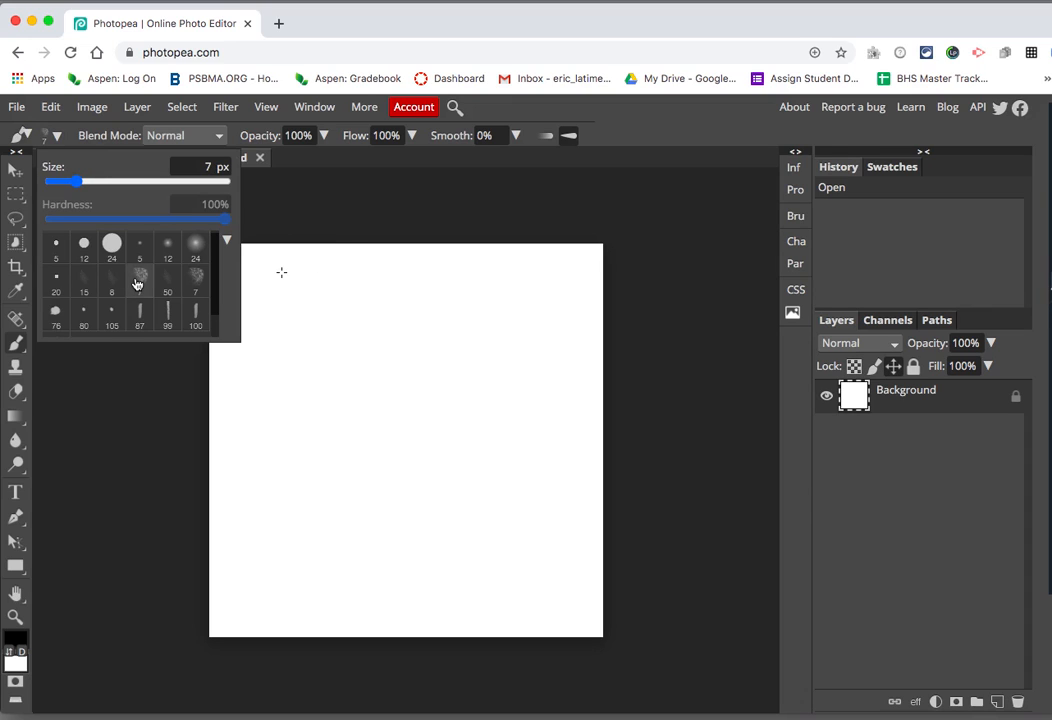
Step: Set the grainy brush tip's spacing to 64% and its size to 20 px
{"action": "left_click", "coordinate": [787, 218]}
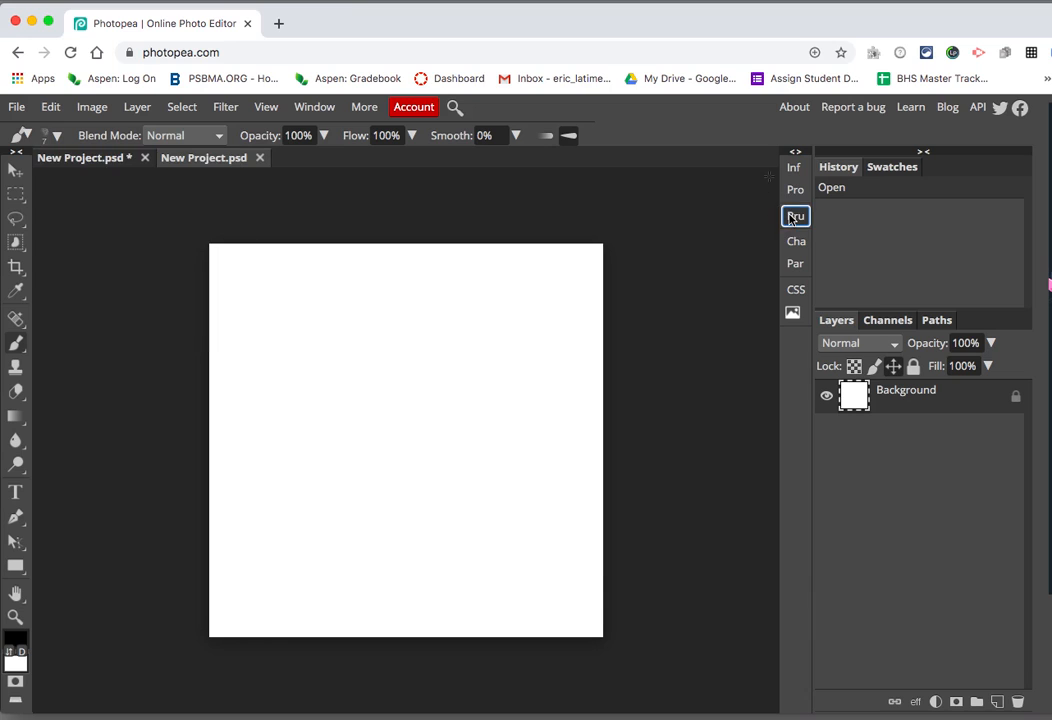
{"action": "left_click", "coordinate": [787, 218]}
{"action": "left_click", "coordinate": [787, 218]}
{"action": "left_click", "coordinate": [785, 218]}
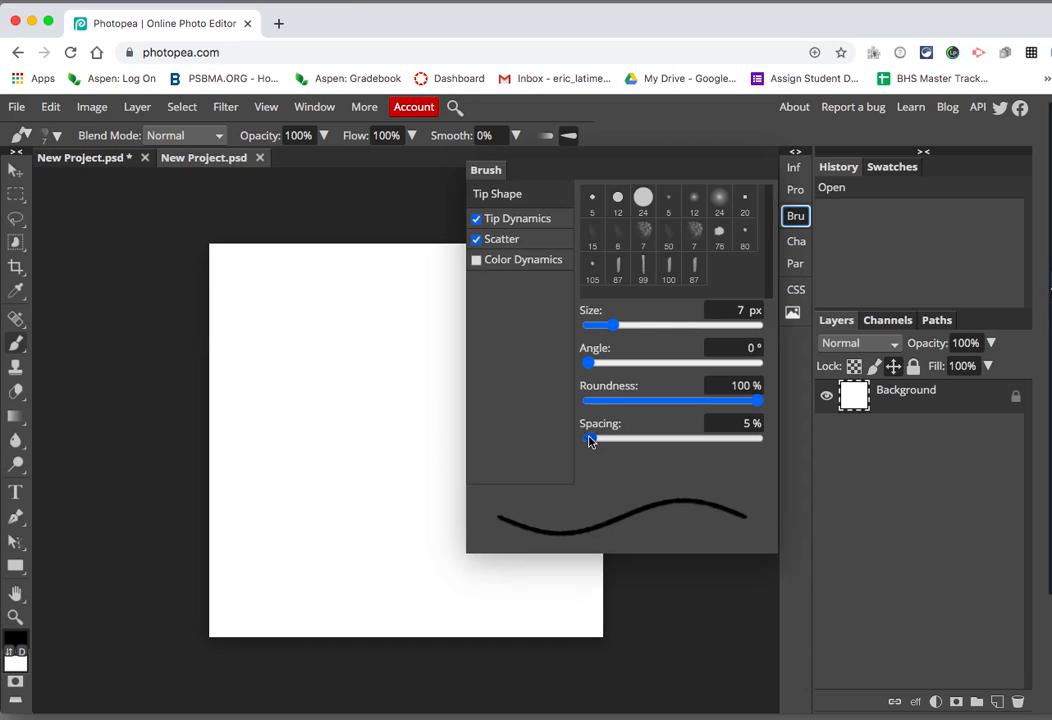
{"action": "left_click_drag", "start_coordinate": [590, 438], "coordinate": [624, 440]}
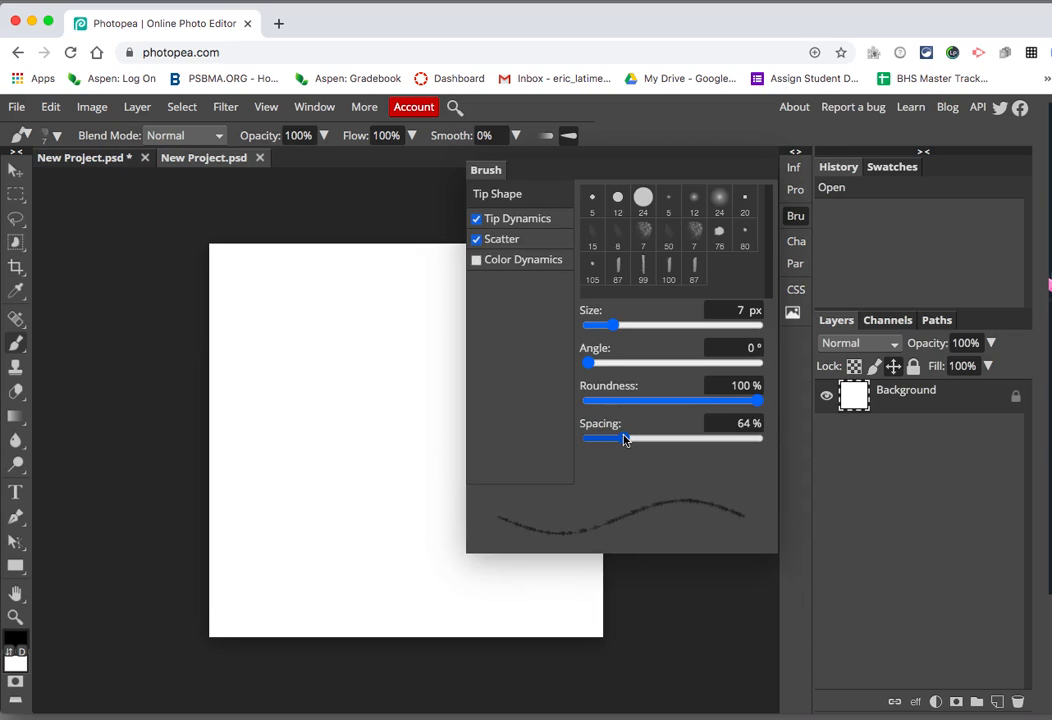
{"action": "left_click_drag", "start_coordinate": [615, 325], "coordinate": [627, 333]}
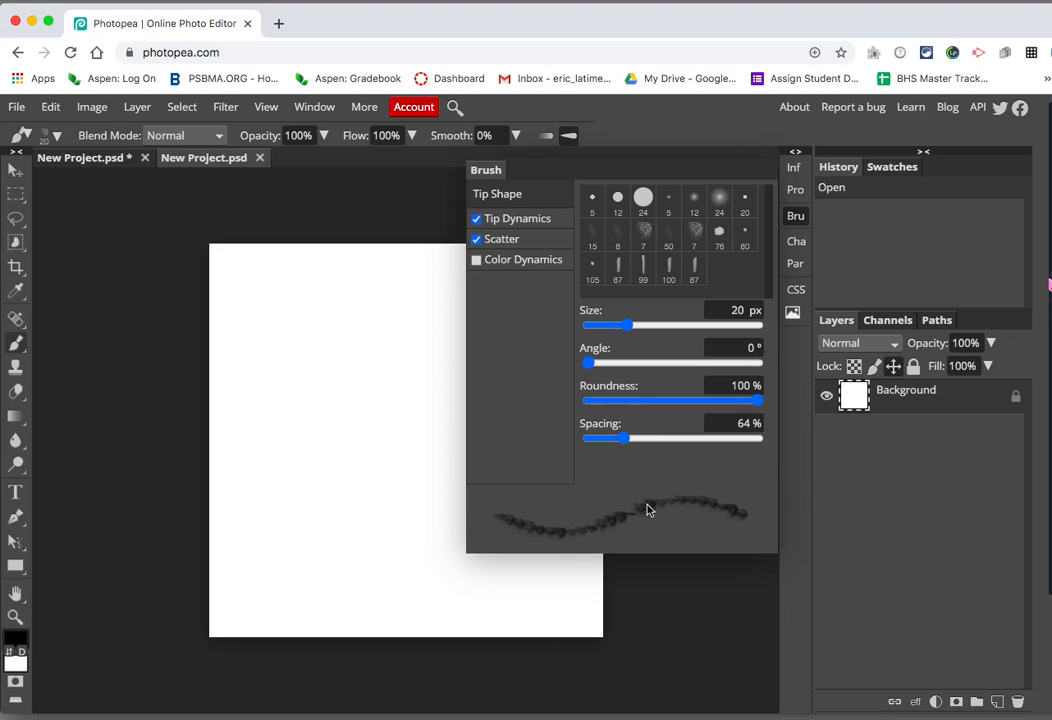
Step: Draw a continuous looping line with overlapping enclosed shapes, using the hard round 12 px tip set to 16% spacing and 1 px size
{"action": "left_click", "coordinate": [617, 198]}
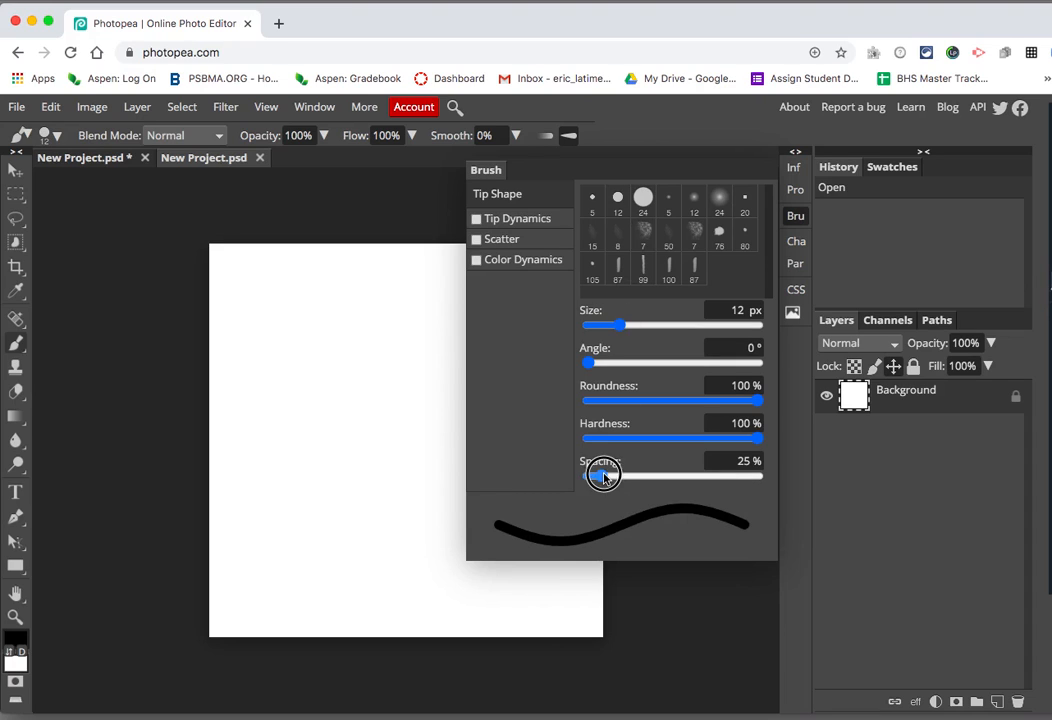
{"action": "left_click_drag", "start_coordinate": [601, 475], "coordinate": [592, 475]}
{"action": "left_click_drag", "start_coordinate": [617, 326], "coordinate": [589, 325]}
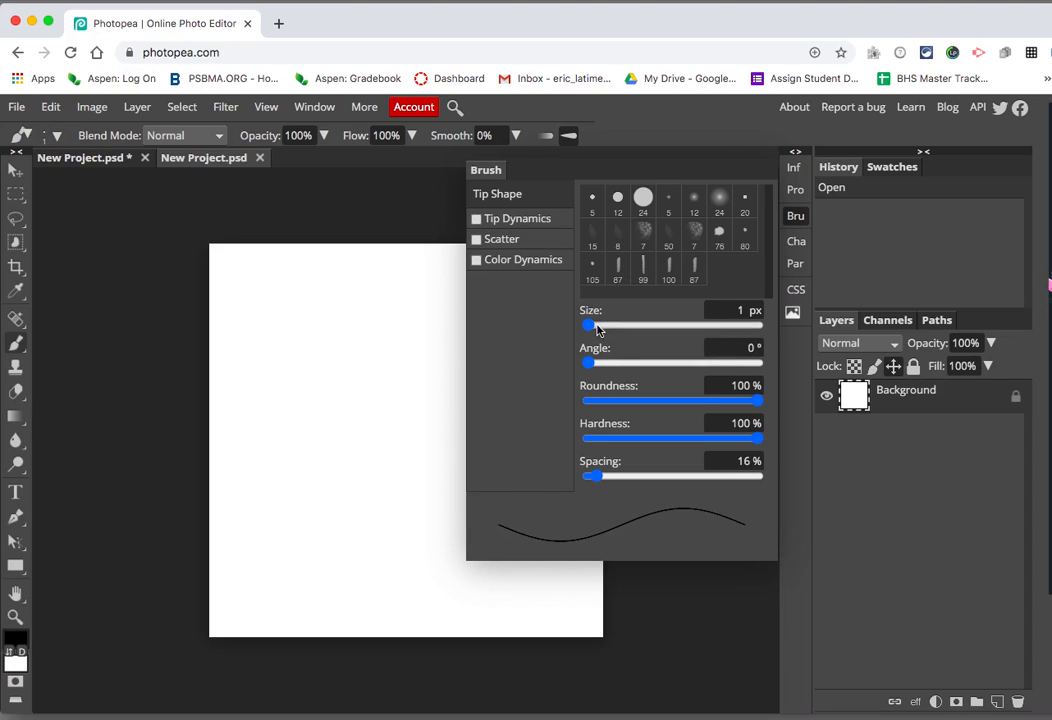
{"action": "left_click", "coordinate": [795, 219]}
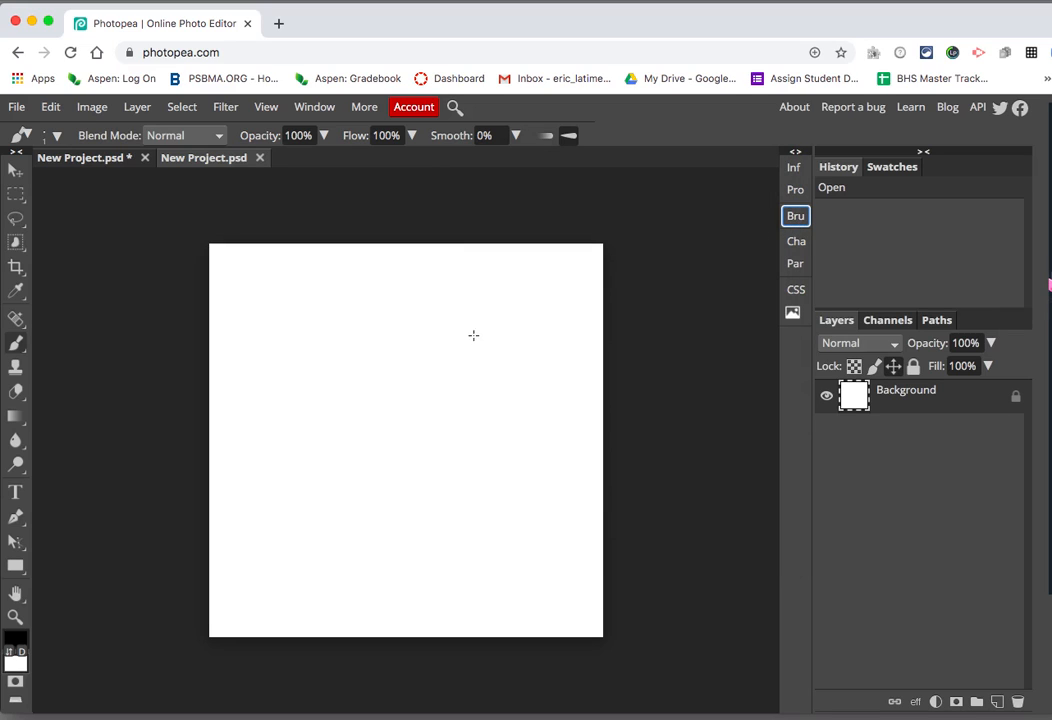
{"action": "mouse_move", "coordinate": [482, 333]}
{"action": "left_mouse_down"}
{"action": "mouse_move", "coordinate": [405, 315]}
{"action": "mouse_move", "coordinate": [389, 334]}
{"action": "mouse_move", "coordinate": [390, 364]}
{"action": "mouse_move", "coordinate": [412, 365]}
{"action": "mouse_move", "coordinate": [392, 344]}
{"action": "mouse_move", "coordinate": [365, 407]}
{"action": "mouse_move", "coordinate": [341, 404]}
{"action": "mouse_move", "coordinate": [327, 371]}
{"action": "mouse_move", "coordinate": [394, 403]}
{"action": "mouse_move", "coordinate": [400, 449]}
{"action": "mouse_move", "coordinate": [364, 474]}
{"action": "mouse_move", "coordinate": [371, 442]}
{"action": "mouse_move", "coordinate": [409, 442]}
{"action": "mouse_move", "coordinate": [441, 463]}
{"action": "mouse_move", "coordinate": [503, 447]}
{"action": "mouse_move", "coordinate": [492, 420]}
{"action": "mouse_move", "coordinate": [458, 454]}
{"action": "mouse_move", "coordinate": [450, 513]}
{"action": "mouse_move", "coordinate": [436, 529]}
{"action": "mouse_move", "coordinate": [403, 514]}
{"action": "mouse_move", "coordinate": [485, 522]}
{"action": "mouse_move", "coordinate": [520, 493]}
{"action": "mouse_move", "coordinate": [549, 417]}
{"action": "mouse_move", "coordinate": [537, 398]}
{"action": "mouse_move", "coordinate": [471, 385]}
{"action": "mouse_move", "coordinate": [473, 360]}
{"action": "mouse_move", "coordinate": [496, 360]}
{"action": "mouse_move", "coordinate": [481, 379]}
{"action": "mouse_move", "coordinate": [457, 375]}
{"action": "mouse_move", "coordinate": [451, 323]}
{"action": "mouse_move", "coordinate": [487, 319]}
{"action": "mouse_move", "coordinate": [489, 332]}
{"action": "mouse_move", "coordinate": [436, 378]}
{"action": "mouse_move", "coordinate": [431, 418]}
{"action": "mouse_move", "coordinate": [401, 425]}
{"action": "mouse_move", "coordinate": [337, 426]}
{"action": "mouse_move", "coordinate": [302, 359]}
{"action": "mouse_move", "coordinate": [313, 343]}
{"action": "mouse_move", "coordinate": [340, 341]}
{"action": "mouse_move", "coordinate": [367, 374]}
{"action": "mouse_move", "coordinate": [394, 384]}
{"action": "mouse_move", "coordinate": [420, 377]}
{"action": "mouse_move", "coordinate": [432, 299]}
{"action": "mouse_move", "coordinate": [454, 285]}
{"action": "mouse_move", "coordinate": [494, 300]}
{"action": "mouse_move", "coordinate": [530, 349]}
{"action": "mouse_move", "coordinate": [518, 443]}
{"action": "mouse_move", "coordinate": [540, 495]}
{"action": "mouse_move", "coordinate": [500, 512]}
{"action": "left_mouse_up"}
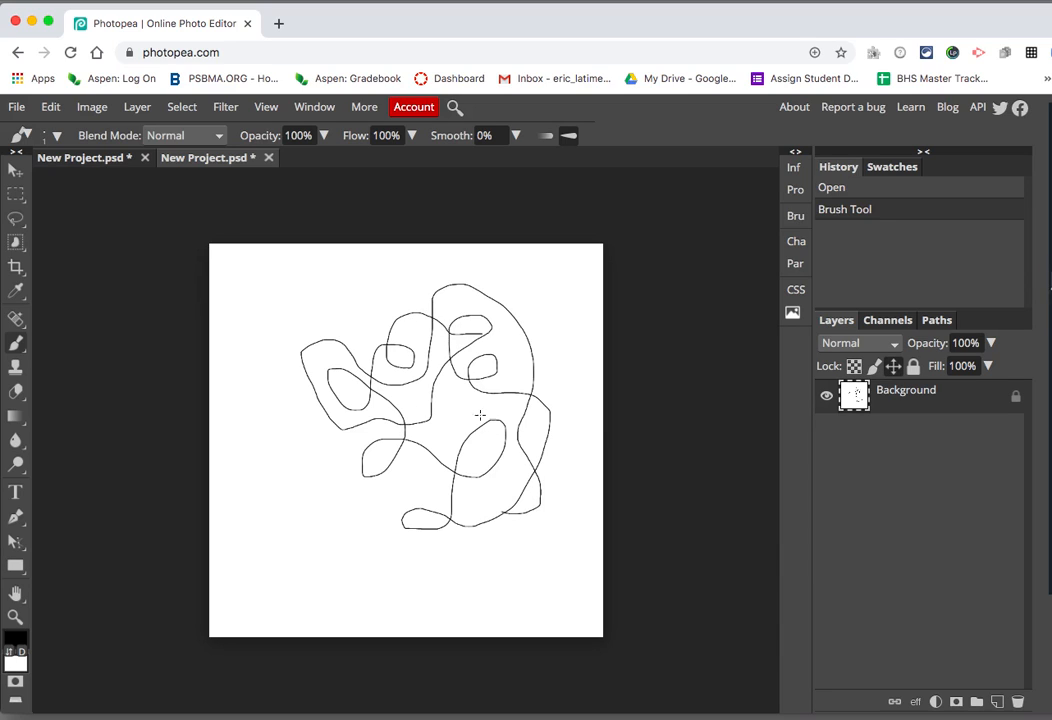
Step: Fill the ring around the left oval and the small loop near the upper right with black using the Paint Bucket Tool
{"action": "right_click", "coordinate": [15, 415]}
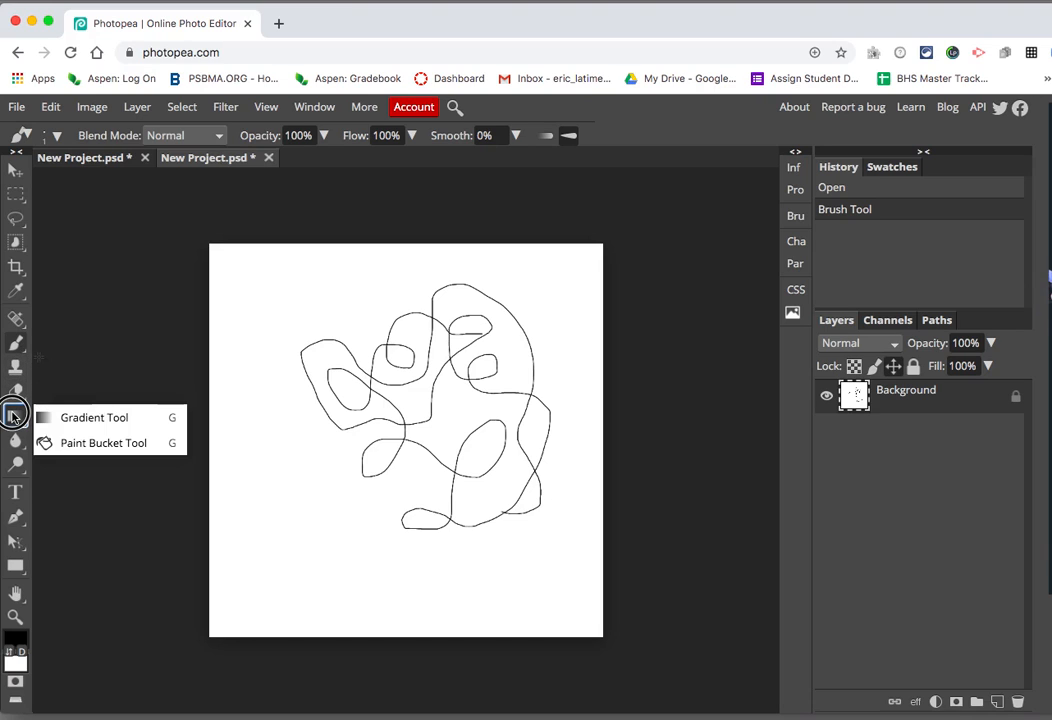
{"action": "left_click", "coordinate": [78, 443]}
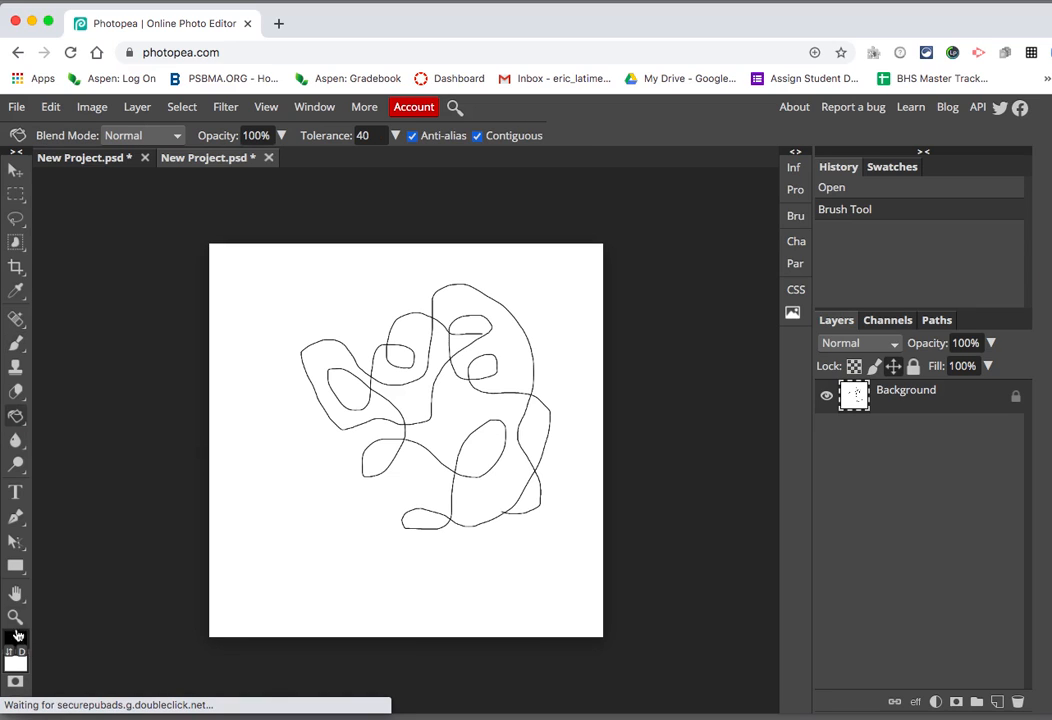
{"action": "left_click", "coordinate": [371, 418]}
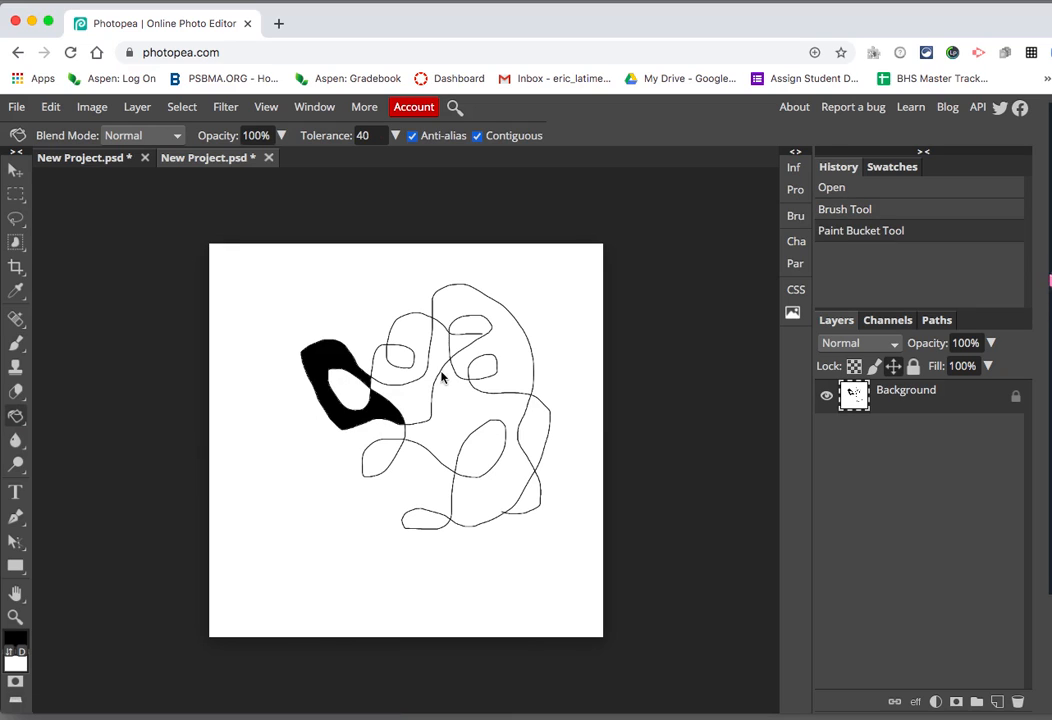
{"action": "left_click", "coordinate": [477, 373]}
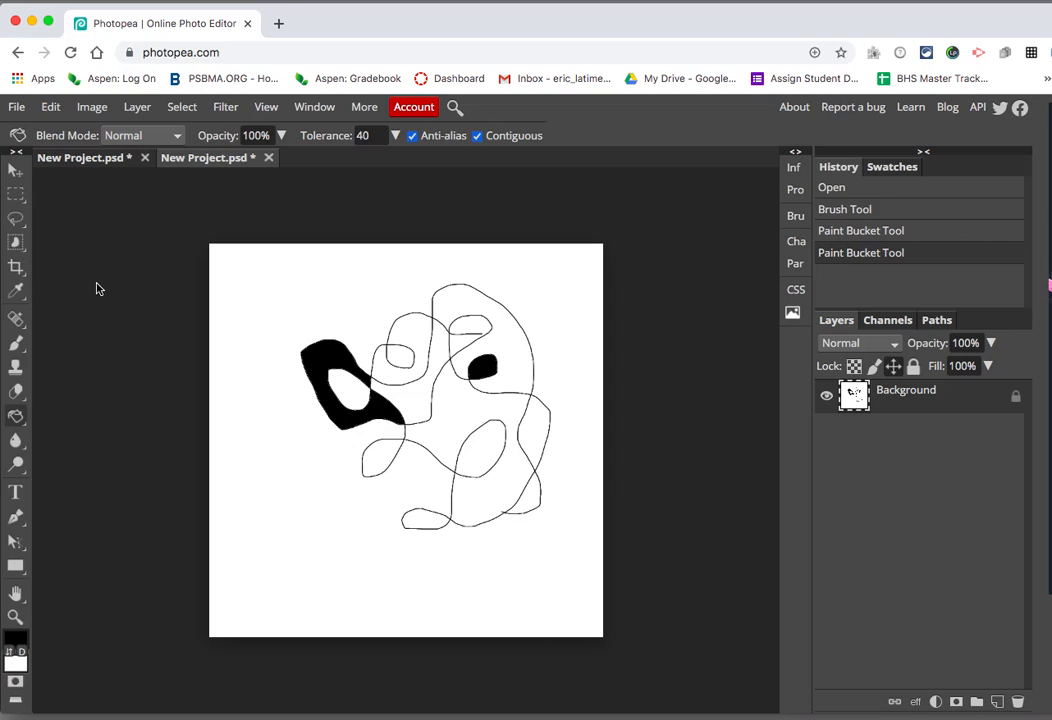
Step: Select the small upper loop, the large lower-right oval and the bottom loop together with the Magic Wand
{"action": "key", "text": "w"}
{"action": "mouse_move", "coordinate": [16, 245]}
{"action": "left_mouse_down"}
{"action": "mouse_move", "coordinate": [58, 245]}
{"action": "mouse_move", "coordinate": [54, 286]}
{"action": "mouse_move", "coordinate": [89, 300]}
{"action": "left_mouse_up"}
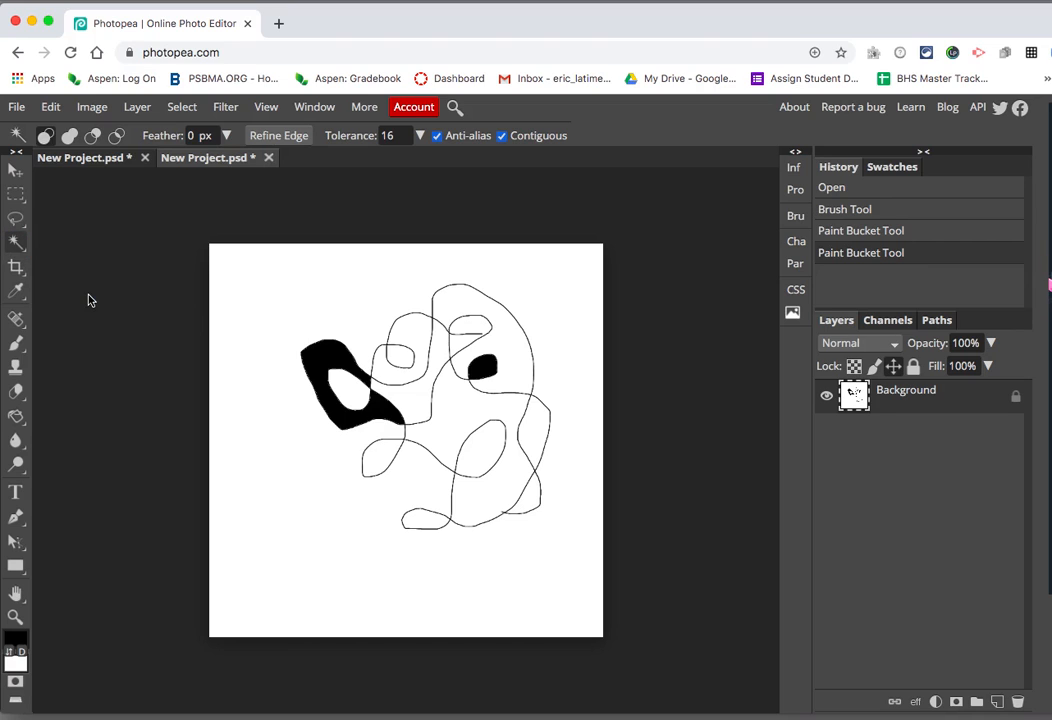
{"action": "left_click", "coordinate": [404, 355]}
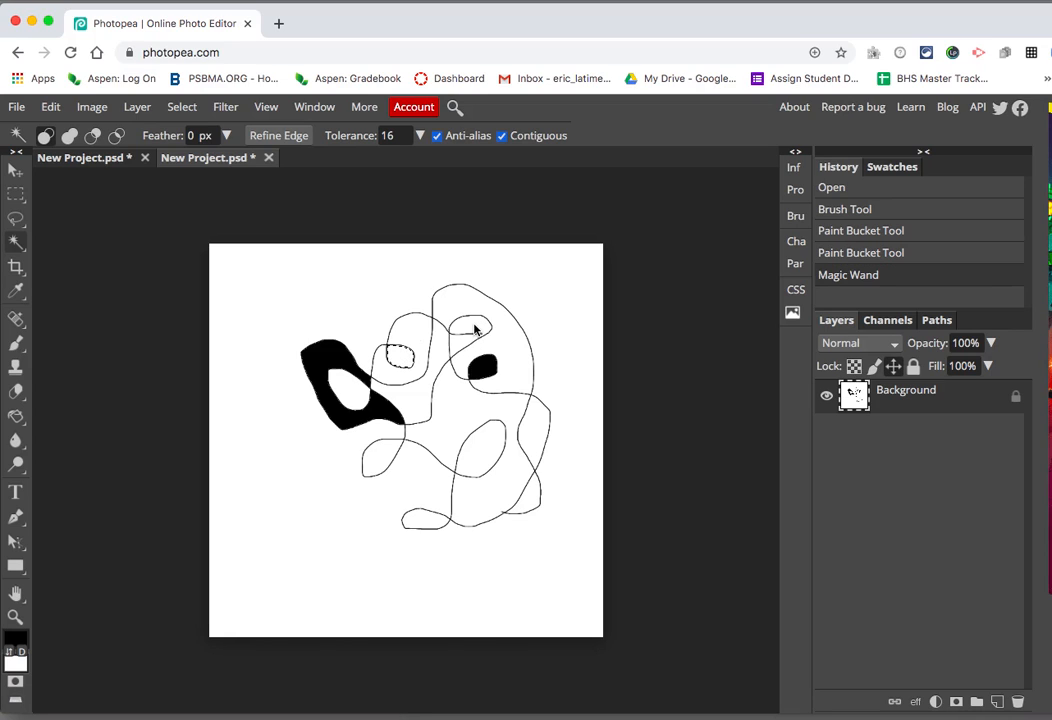
{"action": "key", "text": "shift"}
{"action": "left_click", "coordinate": [480, 452], "text": "shift"}
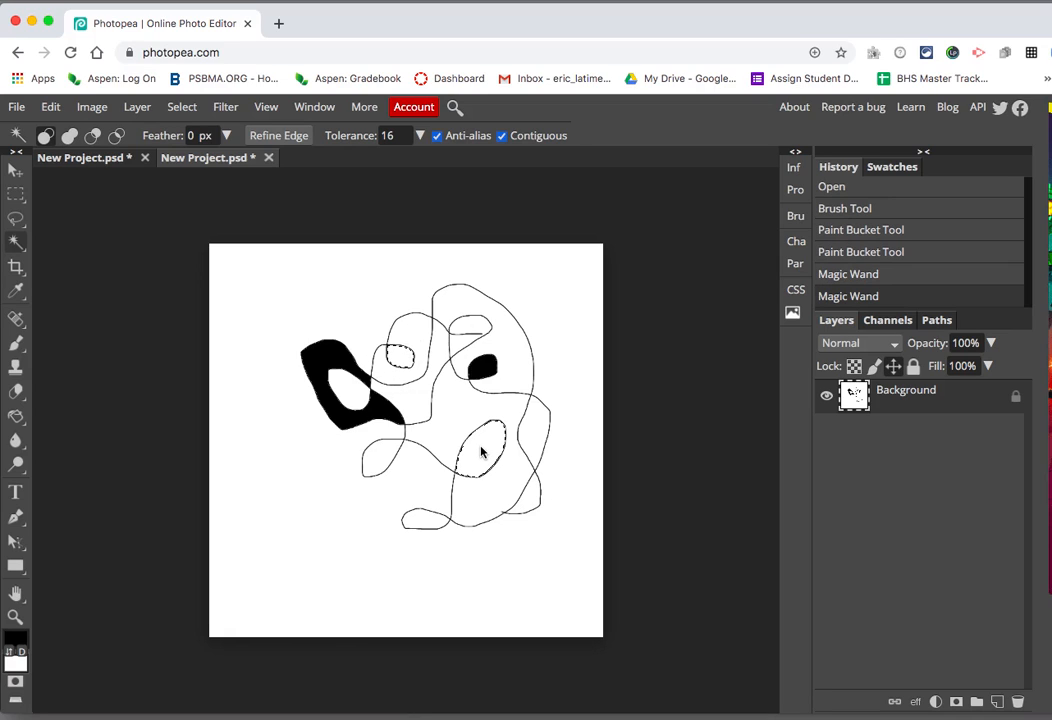
{"action": "left_click", "coordinate": [414, 518], "text": "shift"}
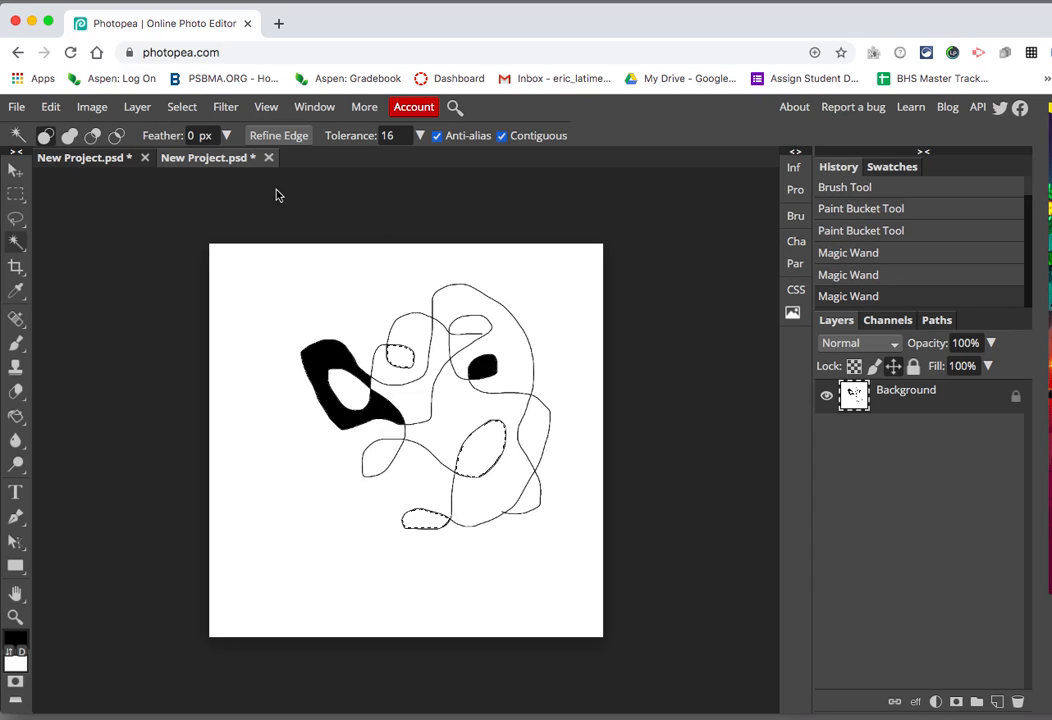
Step: Add a pattern fill layer to the three selected shapes and use the custom black dot pattern for it
{"action": "left_click", "coordinate": [137, 107]}
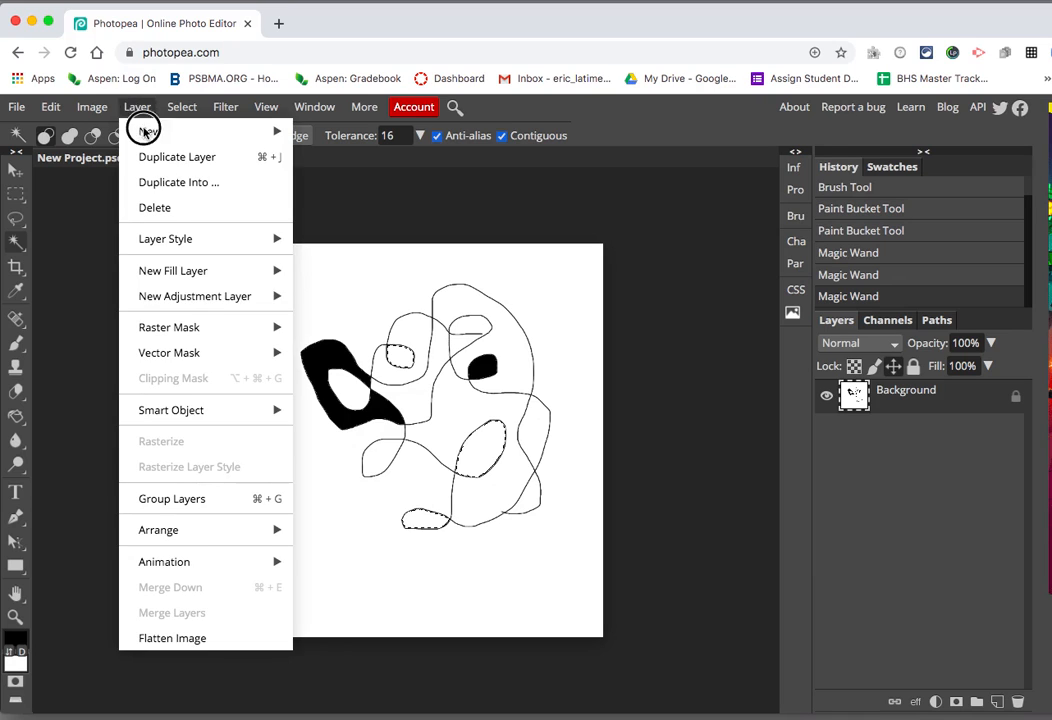
{"action": "mouse_move", "coordinate": [166, 273]}
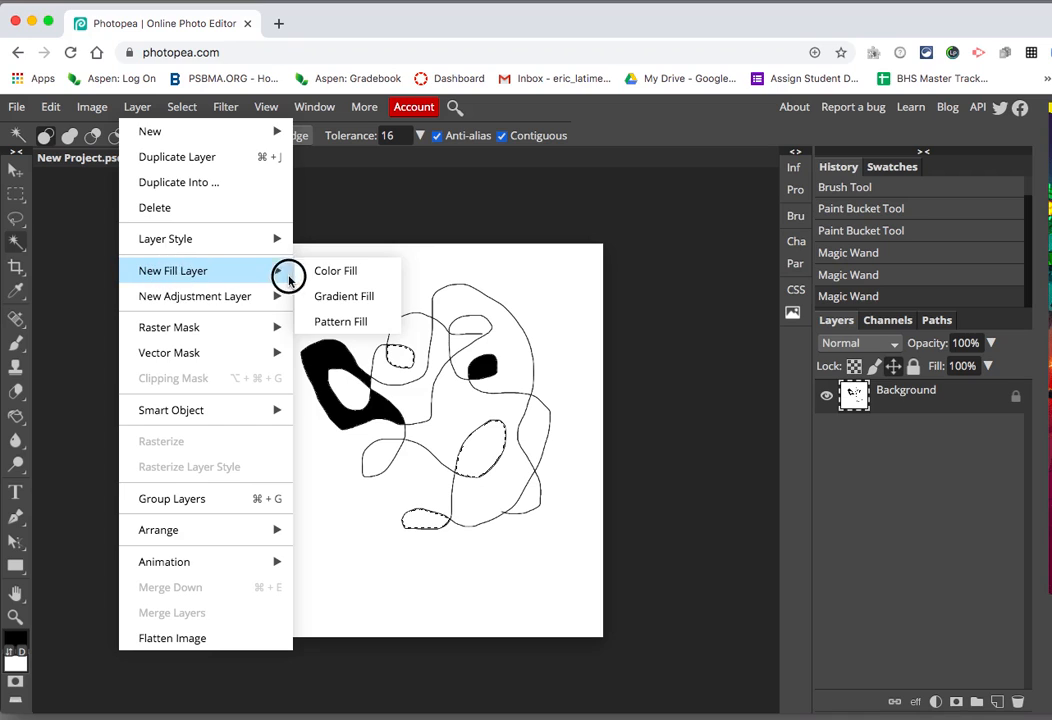
{"action": "left_click", "coordinate": [320, 322]}
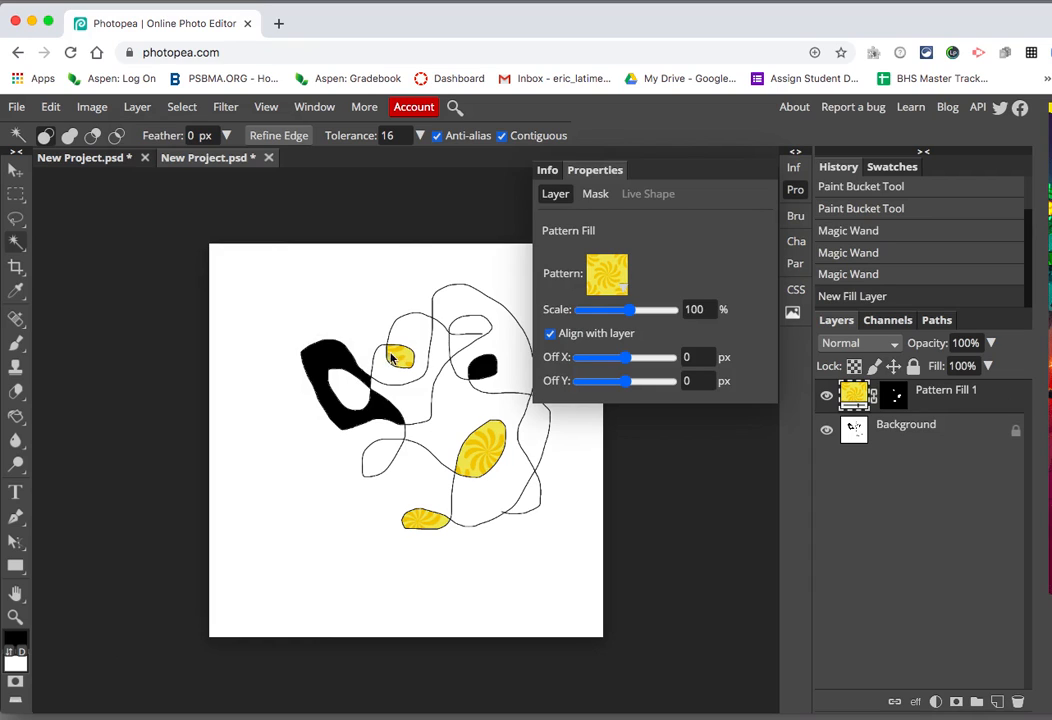
{"action": "left_click", "coordinate": [608, 281]}
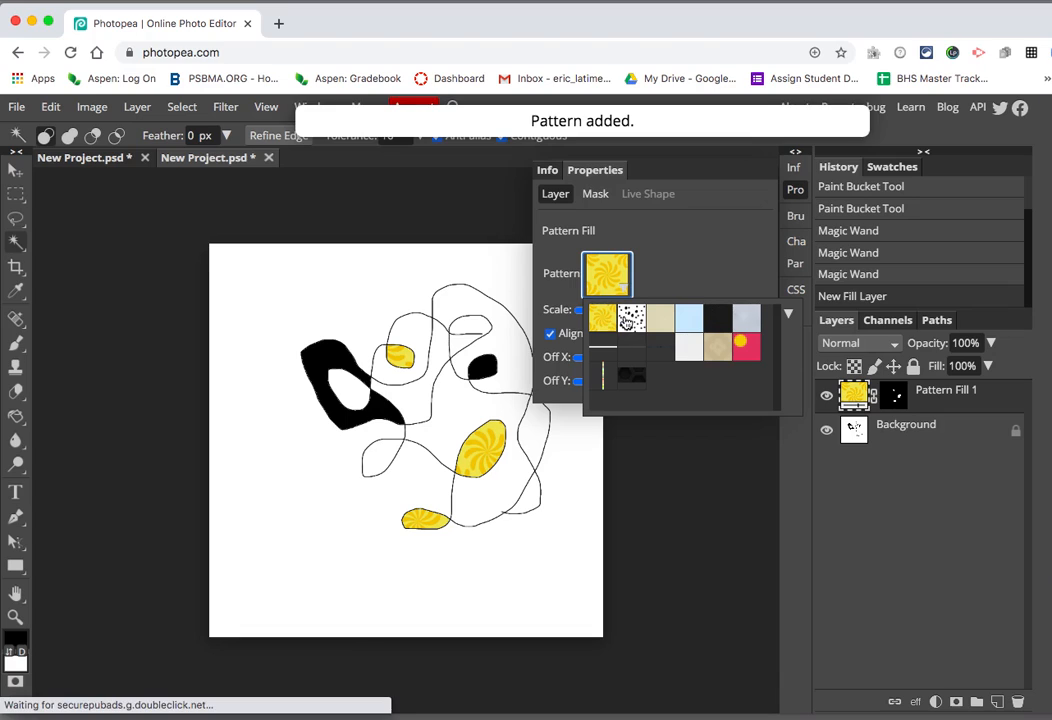
{"action": "left_click", "coordinate": [631, 318]}
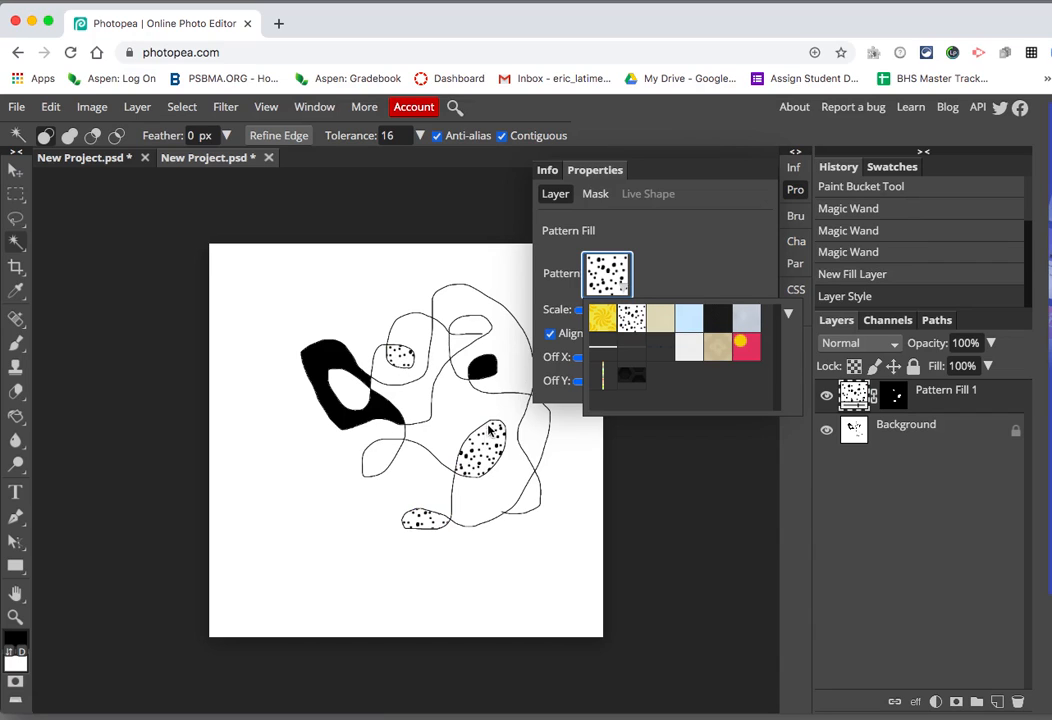
{"action": "left_click", "coordinate": [796, 193]}
{"action": "left_click", "coordinate": [796, 193]}
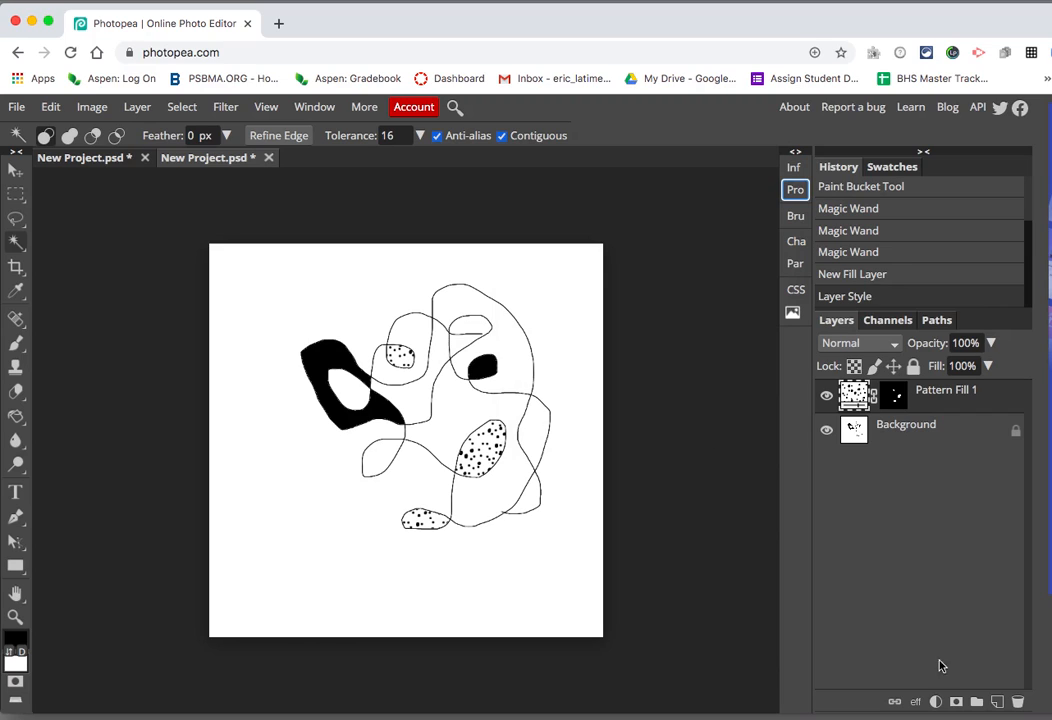
Step: Add two empty layers above the pattern fill and make Layer 1 active
{"action": "left_click", "coordinate": [996, 703]}
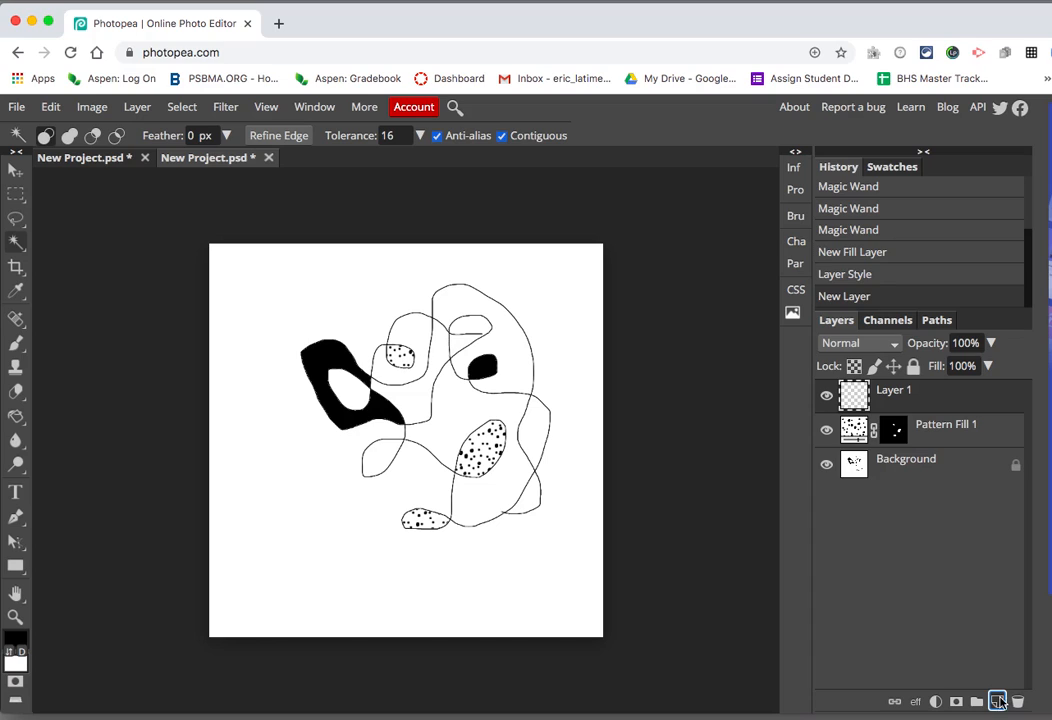
{"action": "left_click", "coordinate": [997, 703]}
{"action": "left_click", "coordinate": [916, 432]}
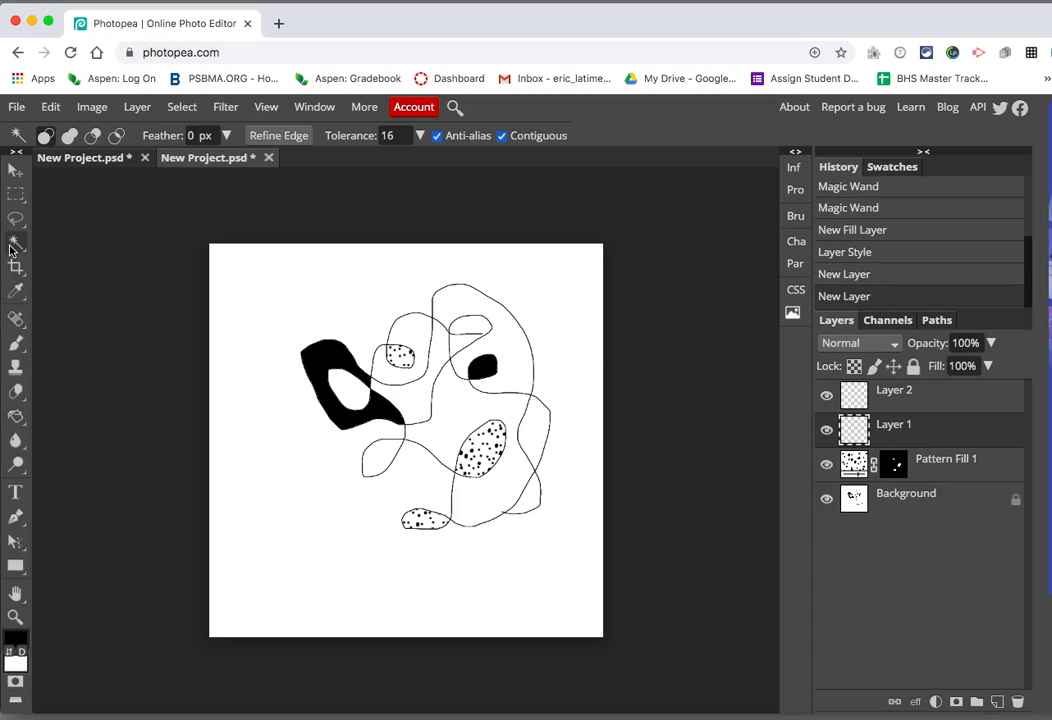
Step: Paint a thick, wavy black outline around the drawing on Layer 1 with the brush size set to 11 px
{"action": "left_click", "coordinate": [16, 345]}
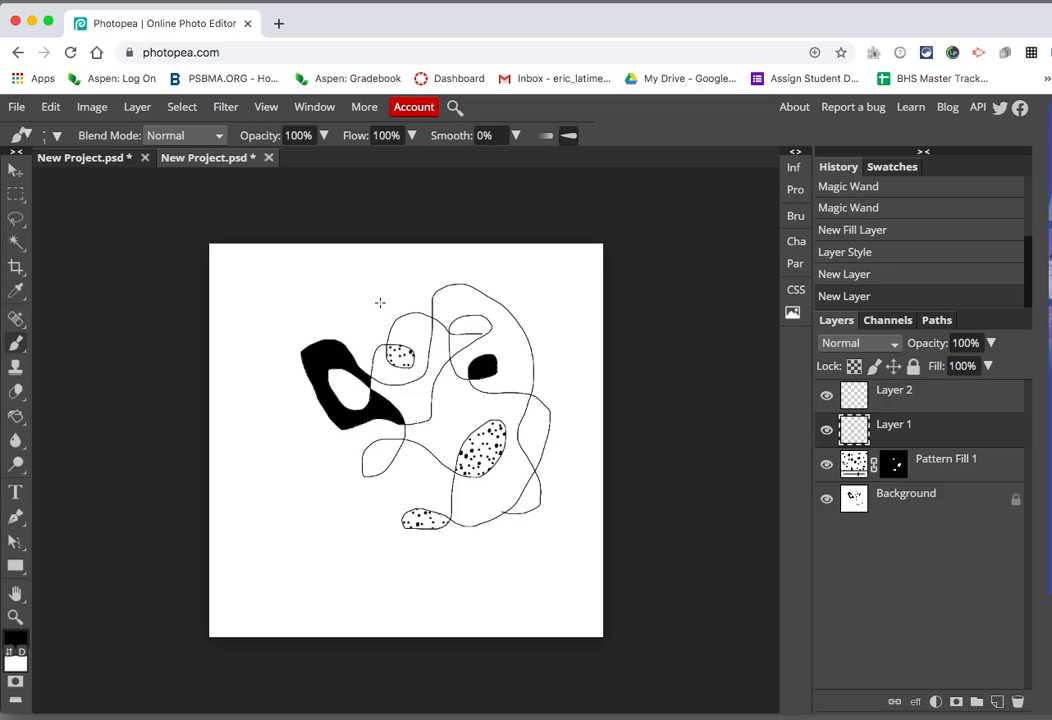
{"action": "left_click", "coordinate": [55, 137]}
{"action": "left_click_drag", "start_coordinate": [50, 181], "coordinate": [84, 181]}
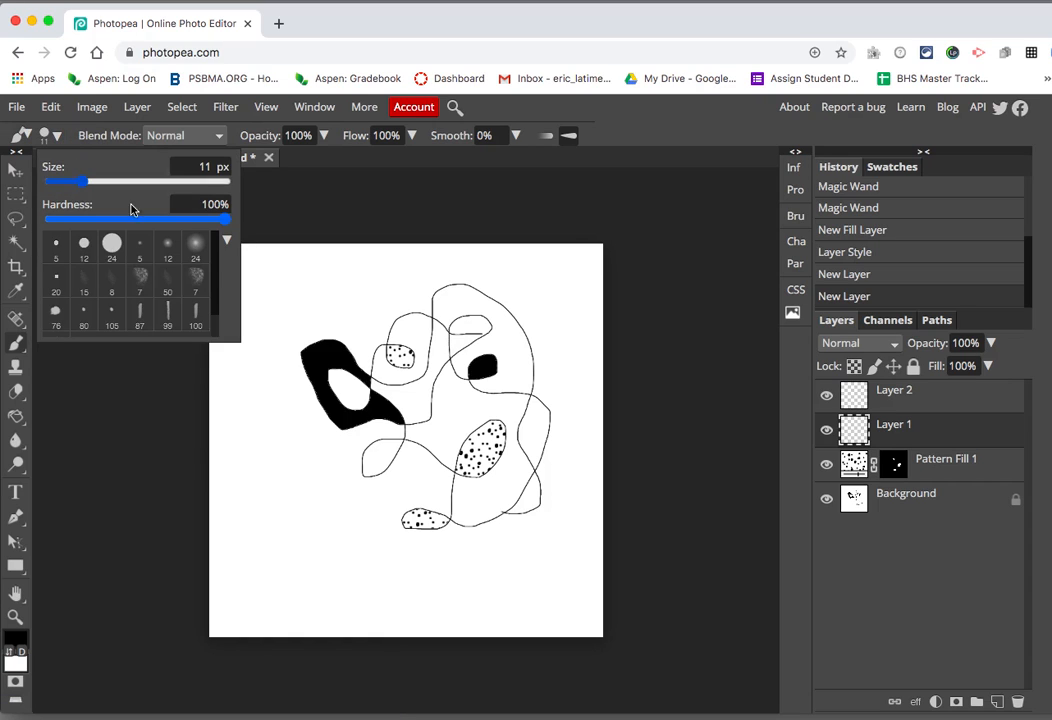
{"action": "mouse_move", "coordinate": [382, 292]}
{"action": "left_mouse_down"}
{"action": "mouse_move", "coordinate": [357, 330]}
{"action": "mouse_move", "coordinate": [288, 327]}
{"action": "mouse_move", "coordinate": [272, 355]}
{"action": "mouse_move", "coordinate": [313, 460]}
{"action": "mouse_move", "coordinate": [355, 465]}
{"action": "mouse_move", "coordinate": [339, 485]}
{"action": "mouse_move", "coordinate": [378, 511]}
{"action": "mouse_move", "coordinate": [413, 504]}
{"action": "mouse_move", "coordinate": [391, 532]}
{"action": "mouse_move", "coordinate": [413, 554]}
{"action": "mouse_move", "coordinate": [517, 549]}
{"action": "mouse_move", "coordinate": [537, 525]}
{"action": "mouse_move", "coordinate": [462, 492]}
{"action": "mouse_move", "coordinate": [498, 489]}
{"action": "mouse_move", "coordinate": [569, 449]}
{"action": "mouse_move", "coordinate": [551, 395]}
{"action": "mouse_move", "coordinate": [485, 397]}
{"action": "mouse_move", "coordinate": [494, 264]}
{"action": "mouse_move", "coordinate": [440, 270]}
{"action": "mouse_move", "coordinate": [403, 314]}
{"action": "mouse_move", "coordinate": [372, 311]}
{"action": "mouse_move", "coordinate": [350, 292]}
{"action": "mouse_move", "coordinate": [380, 298]}
{"action": "left_mouse_up"}
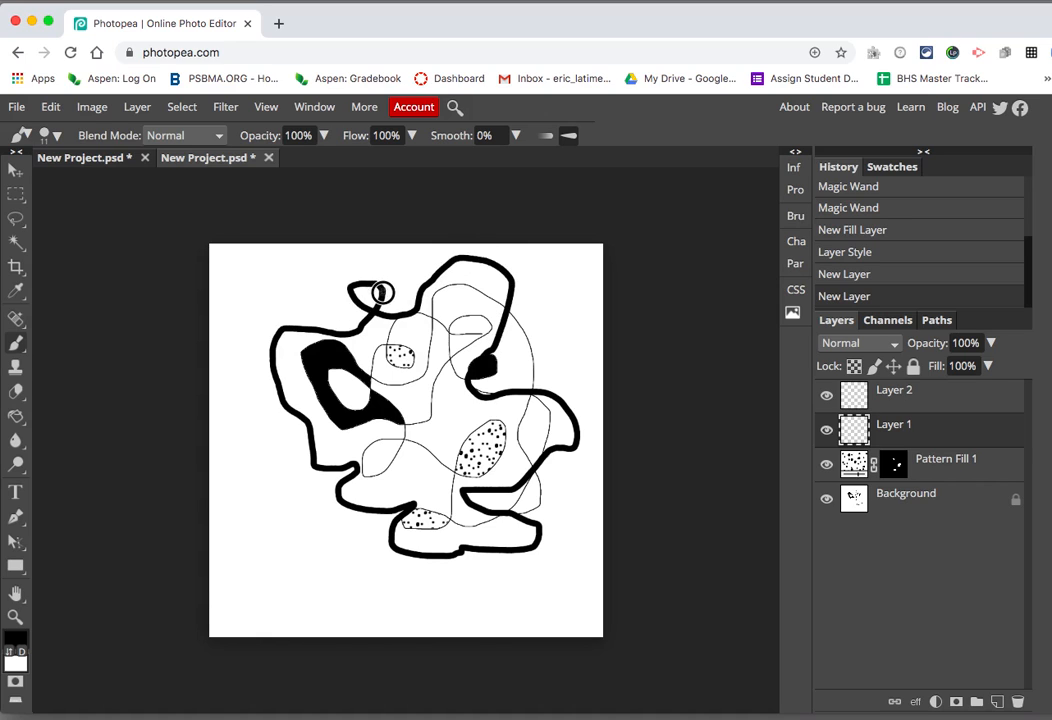
Step: Shift the thick outline on Layer 1 slightly to the right and lower the layer's opacity to 49%
{"action": "left_click", "coordinate": [15, 170]}
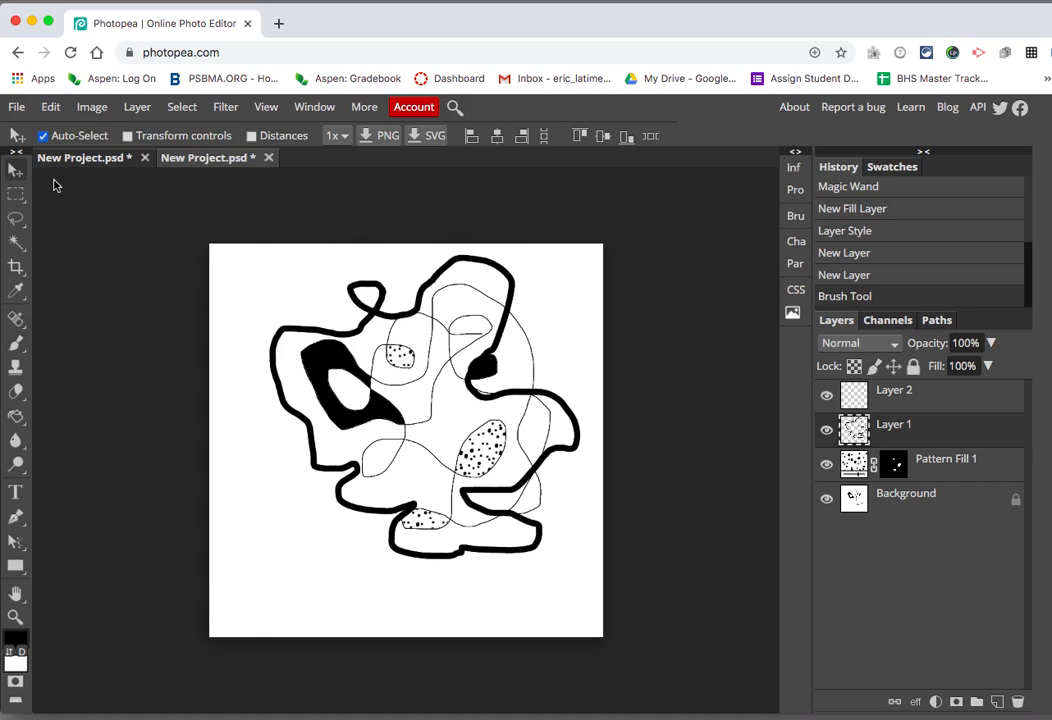
{"action": "mouse_move", "coordinate": [365, 288]}
{"action": "left_mouse_down"}
{"action": "mouse_move", "coordinate": [284, 295]}
{"action": "mouse_move", "coordinate": [376, 292]}
{"action": "mouse_move", "coordinate": [368, 288]}
{"action": "left_mouse_up"}
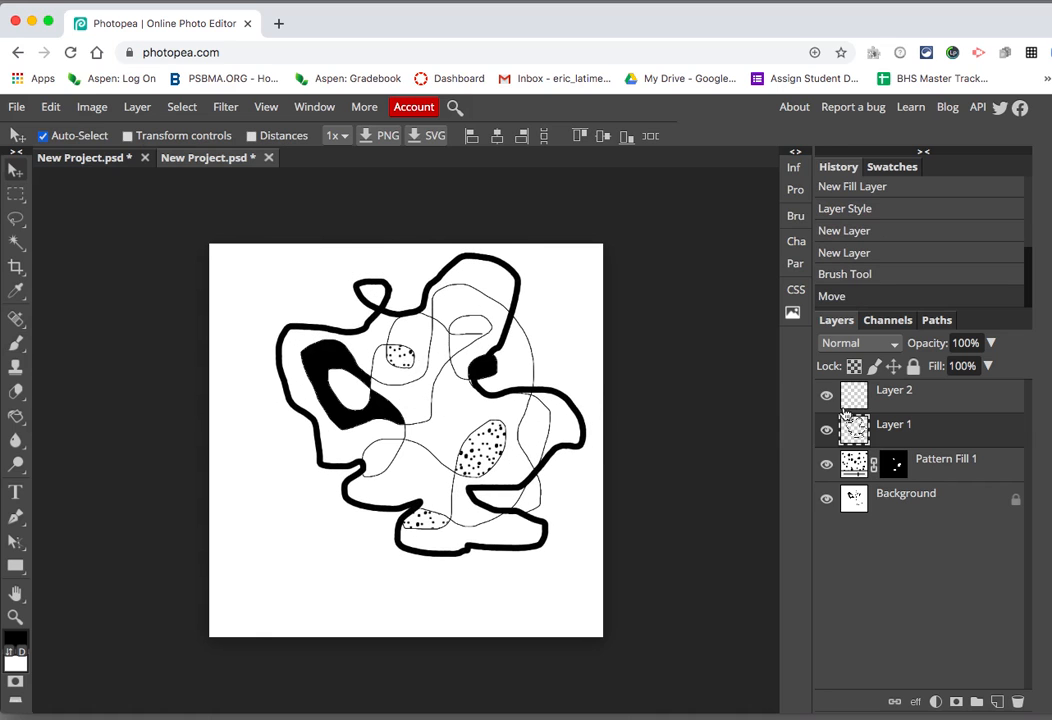
{"action": "left_click", "coordinate": [990, 343]}
{"action": "mouse_move", "coordinate": [990, 364]}
{"action": "left_mouse_down"}
{"action": "mouse_move", "coordinate": [940, 370]}
{"action": "mouse_move", "coordinate": [956, 377]}
{"action": "left_mouse_up"}
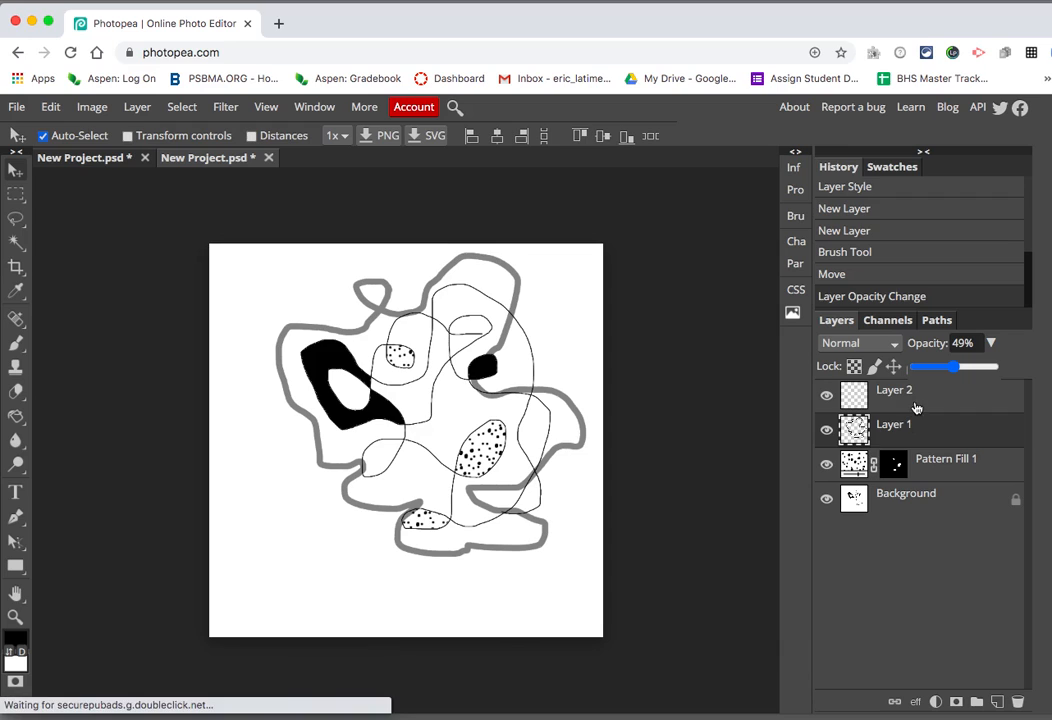
{"action": "left_click", "coordinate": [648, 434]}
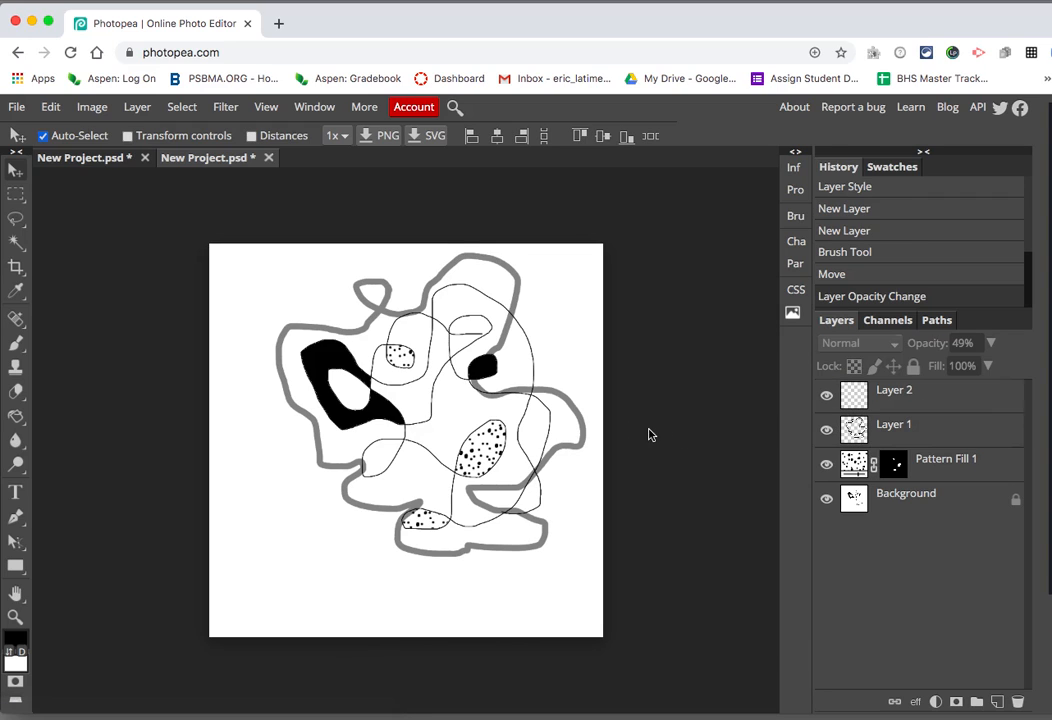
Step: Toggle Layer 1's visibility off and on, and move the layer below Pattern Fill 1 and back above it
{"action": "left_click", "coordinate": [826, 431]}
{"action": "left_click", "coordinate": [826, 431]}
{"action": "left_click", "coordinate": [938, 440]}
{"action": "left_click_drag", "start_coordinate": [938, 440], "coordinate": [925, 494]}
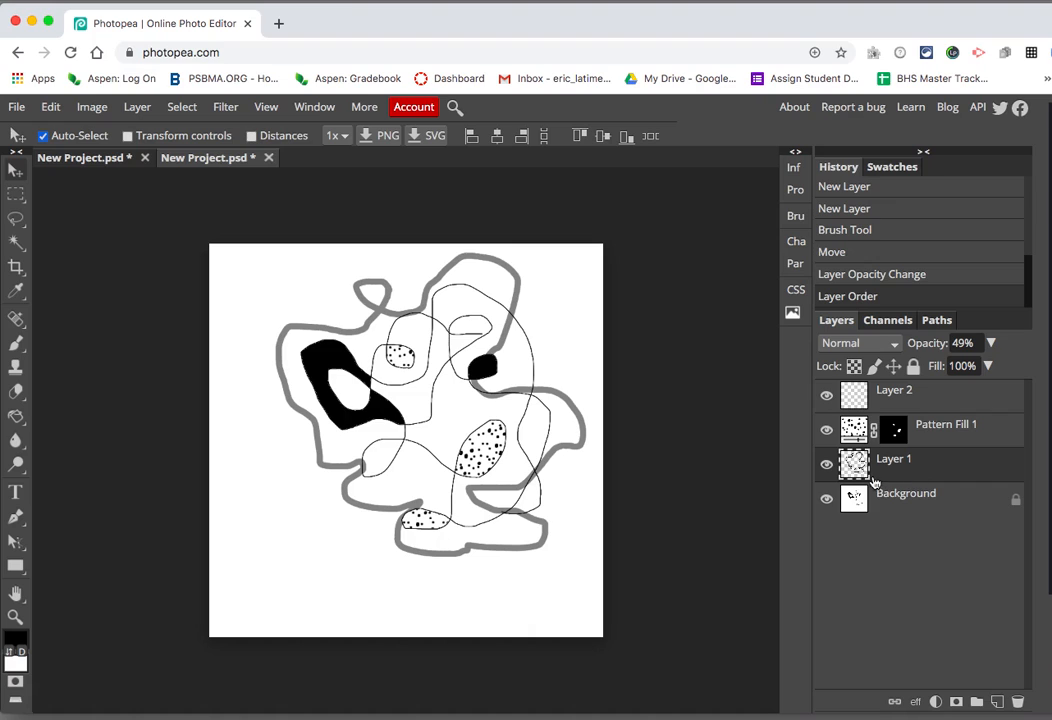
{"action": "left_click_drag", "start_coordinate": [937, 477], "coordinate": [893, 416]}
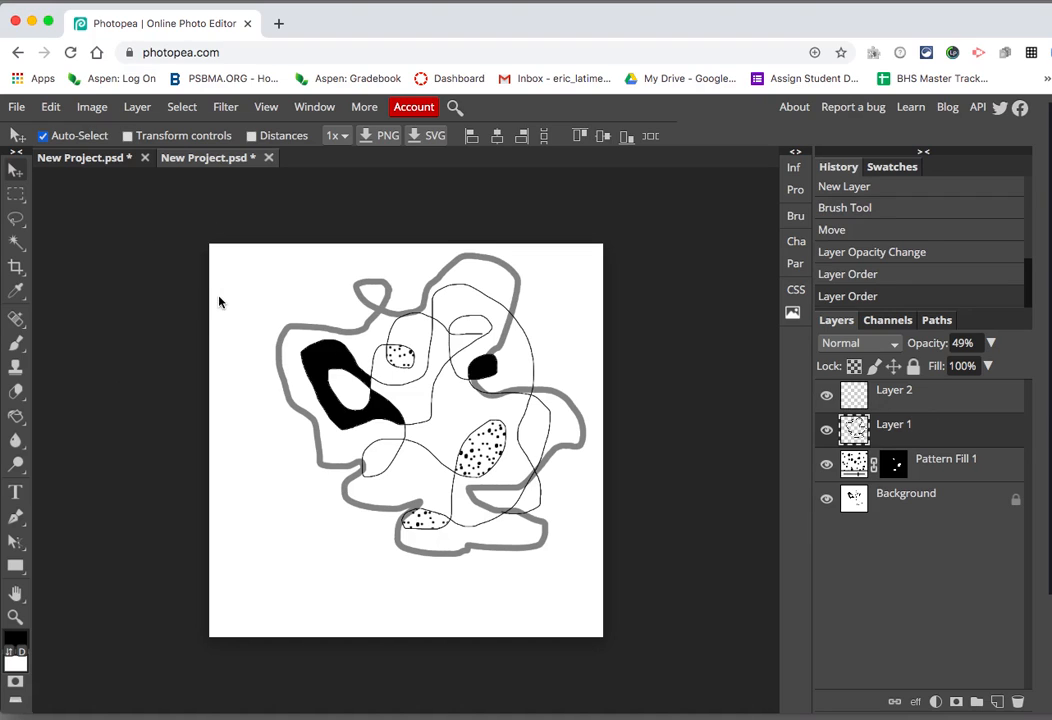
Step: Save the document as a PSD file named demo3 on the Desktop
{"action": "left_click", "coordinate": [15, 106]}
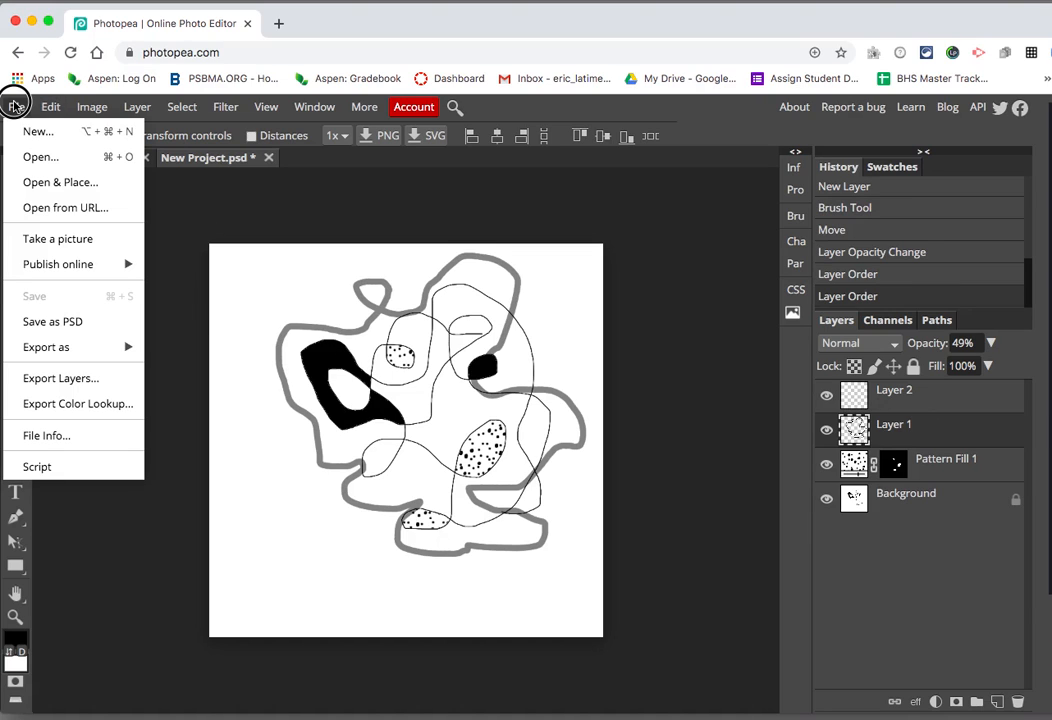
{"action": "left_click", "coordinate": [59, 325]}
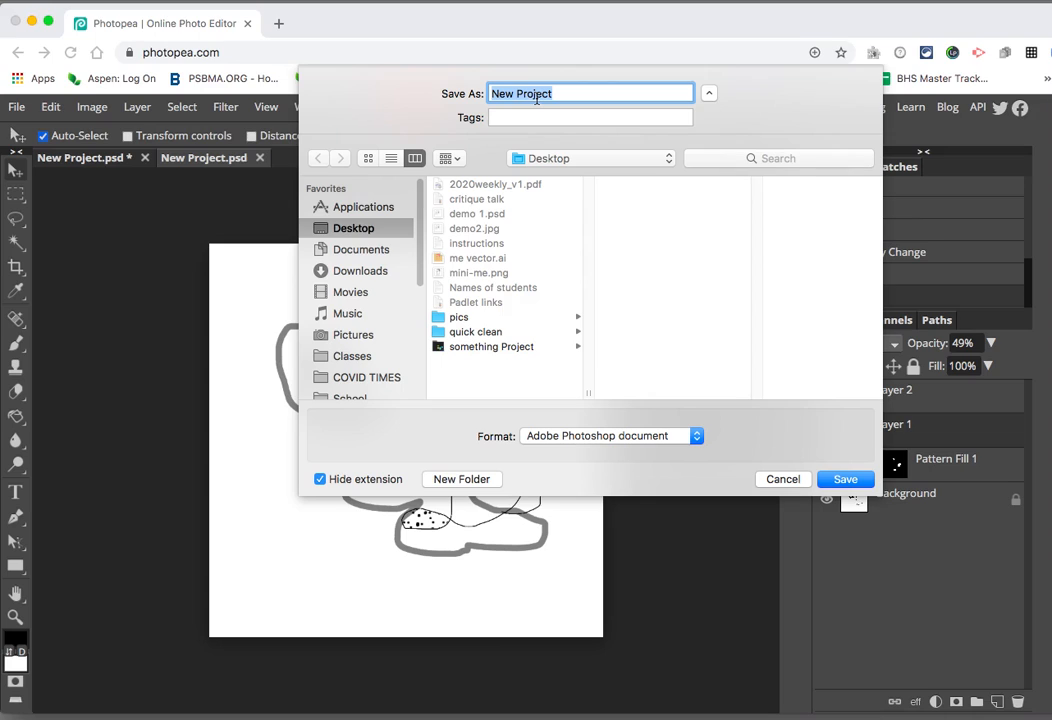
{"action": "type", "text": "demo3"}
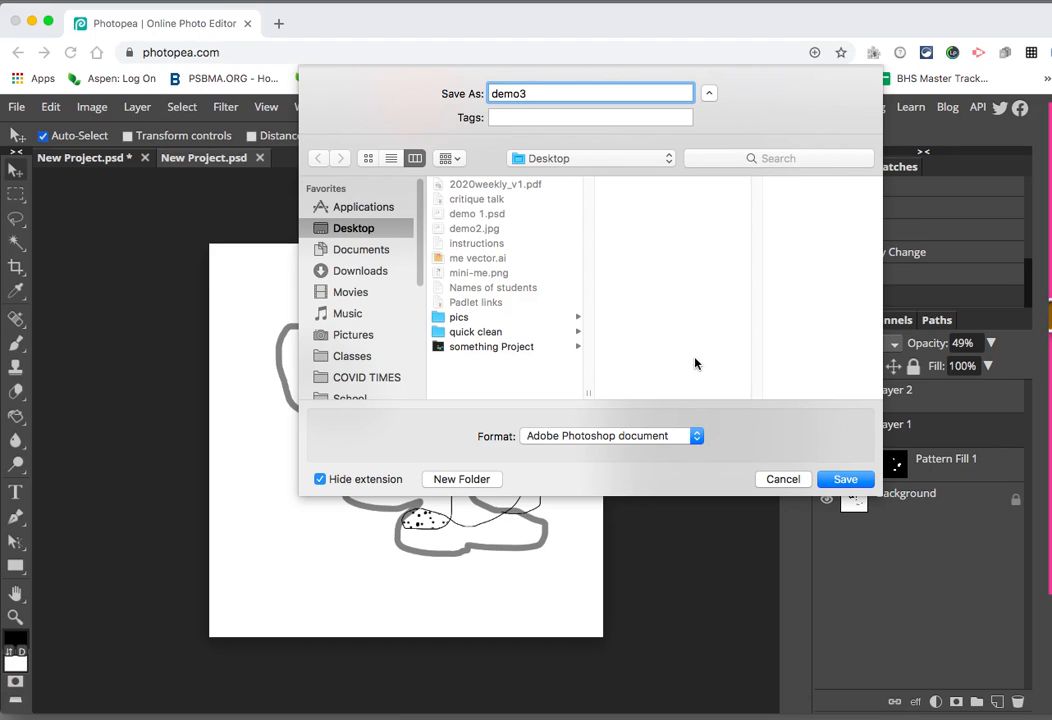
{"action": "left_click", "coordinate": [828, 479]}
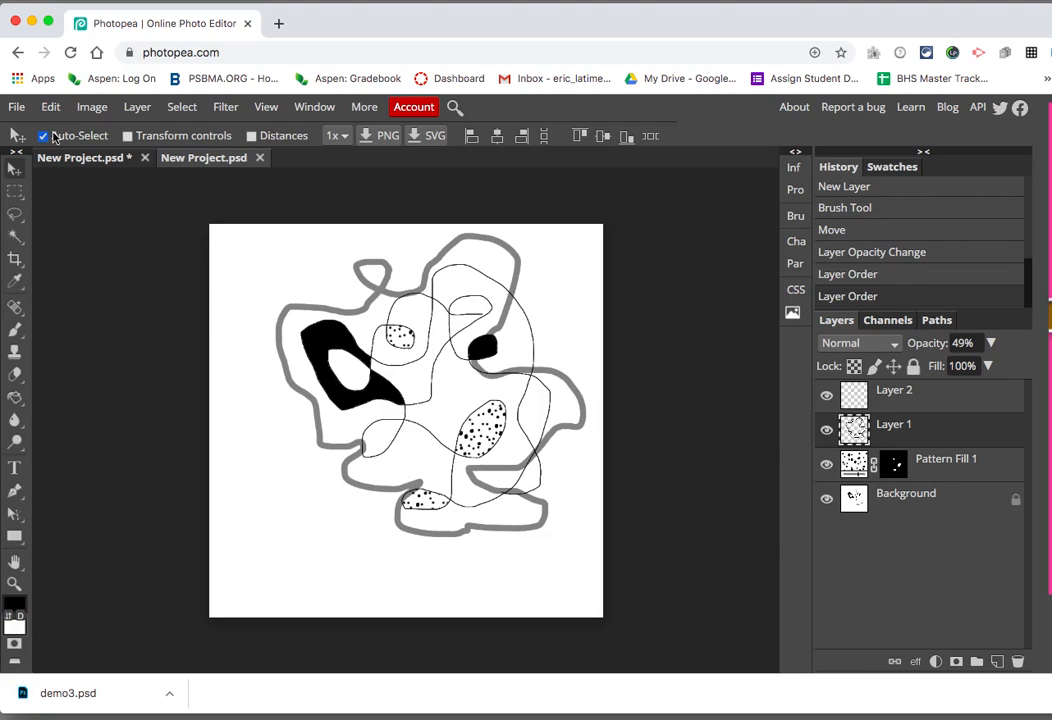
Step: Export the artwork as a JPG image named demo4padlet to the Desktop
{"action": "left_click", "coordinate": [18, 107]}
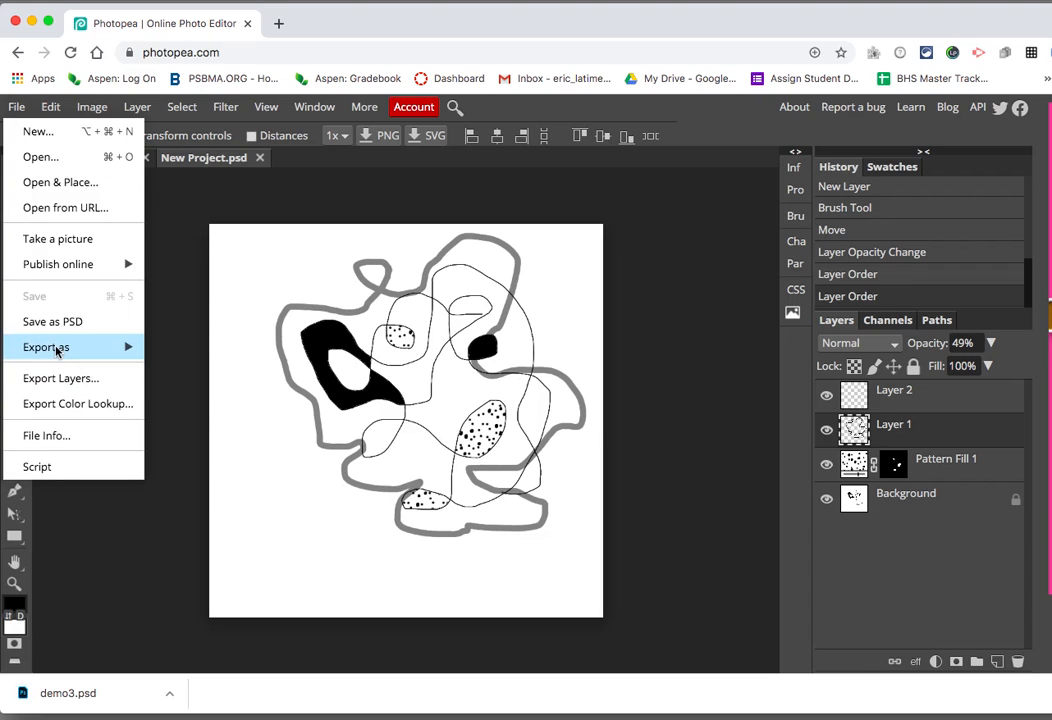
{"action": "mouse_move", "coordinate": [55, 350]}
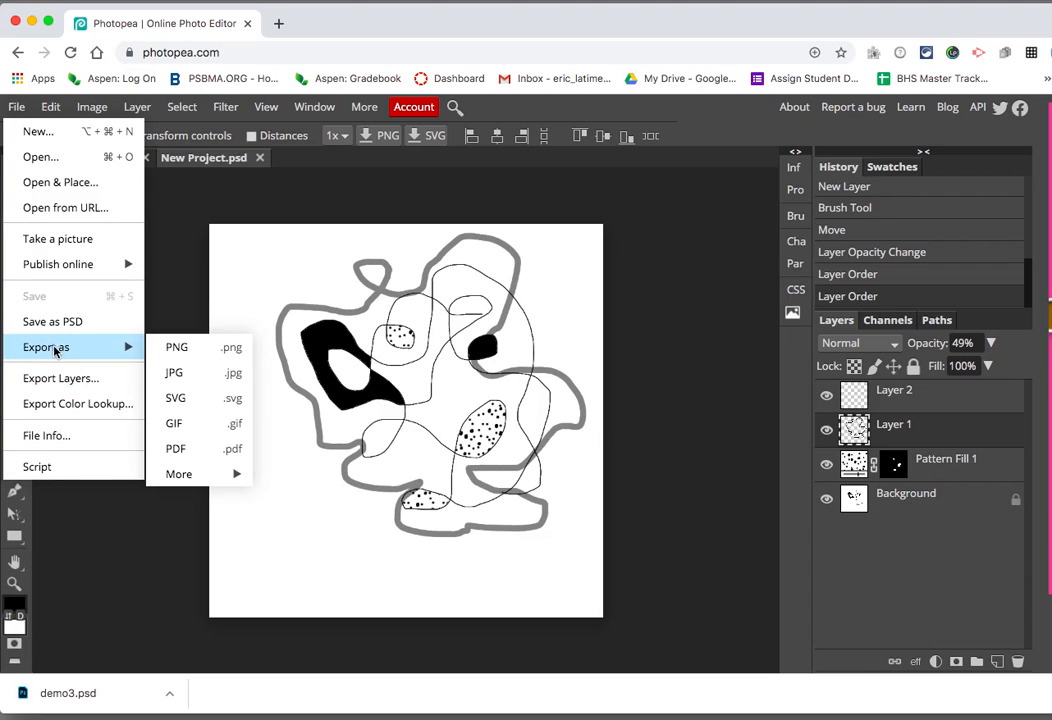
{"action": "left_click", "coordinate": [176, 373]}
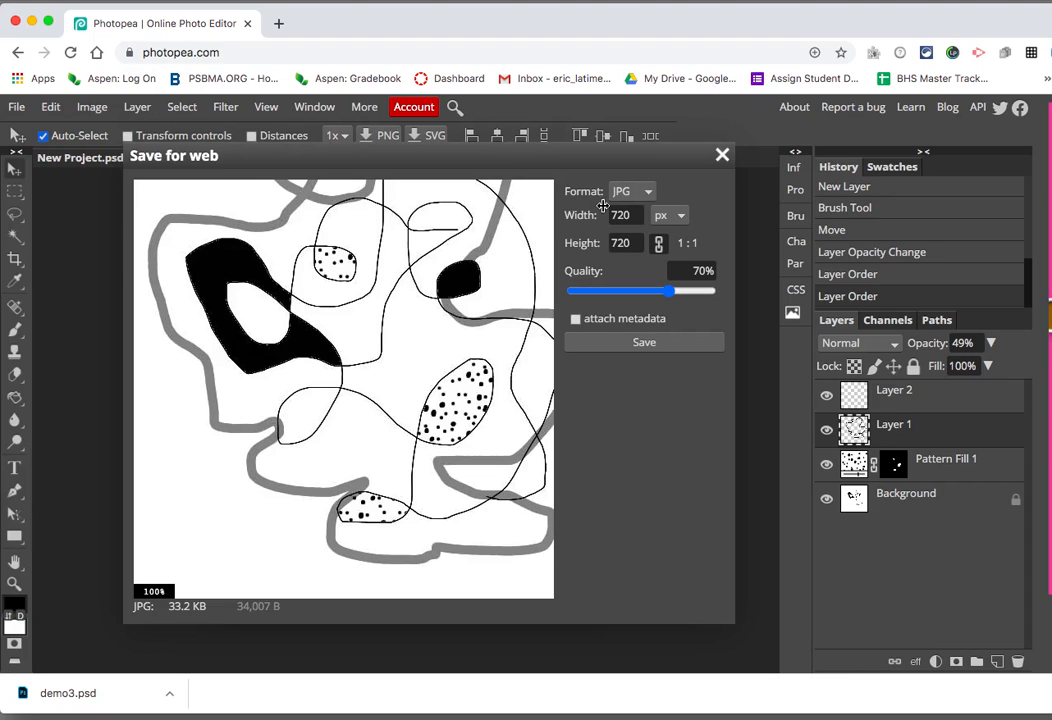
{"action": "left_click", "coordinate": [620, 343]}
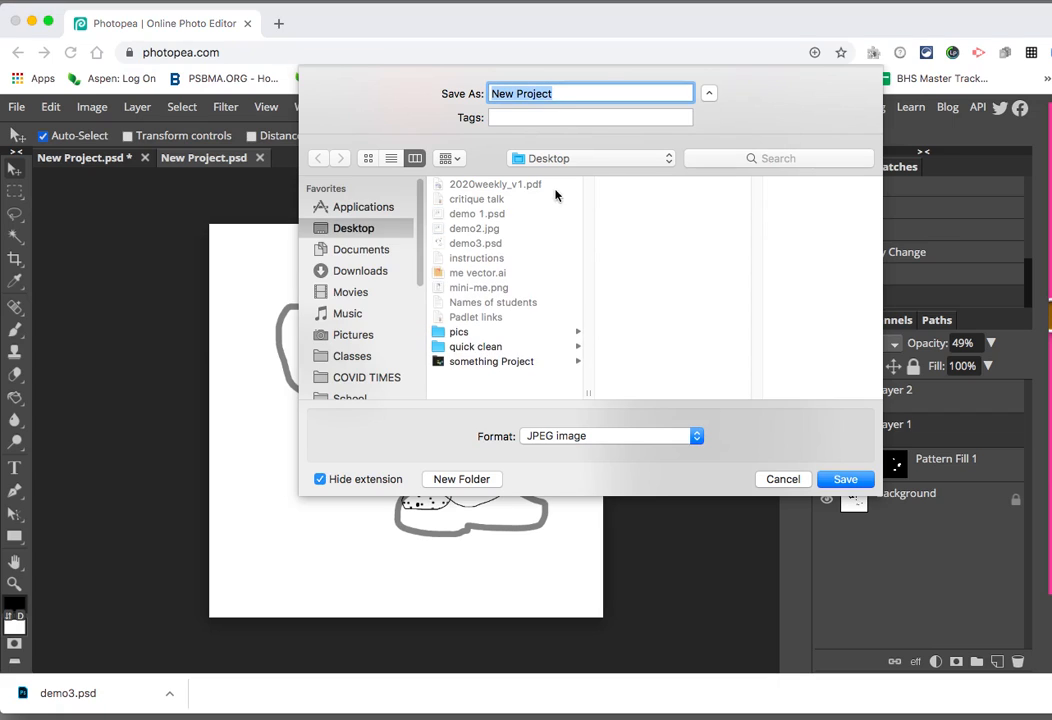
{"action": "type", "text": "demo4padlet"}
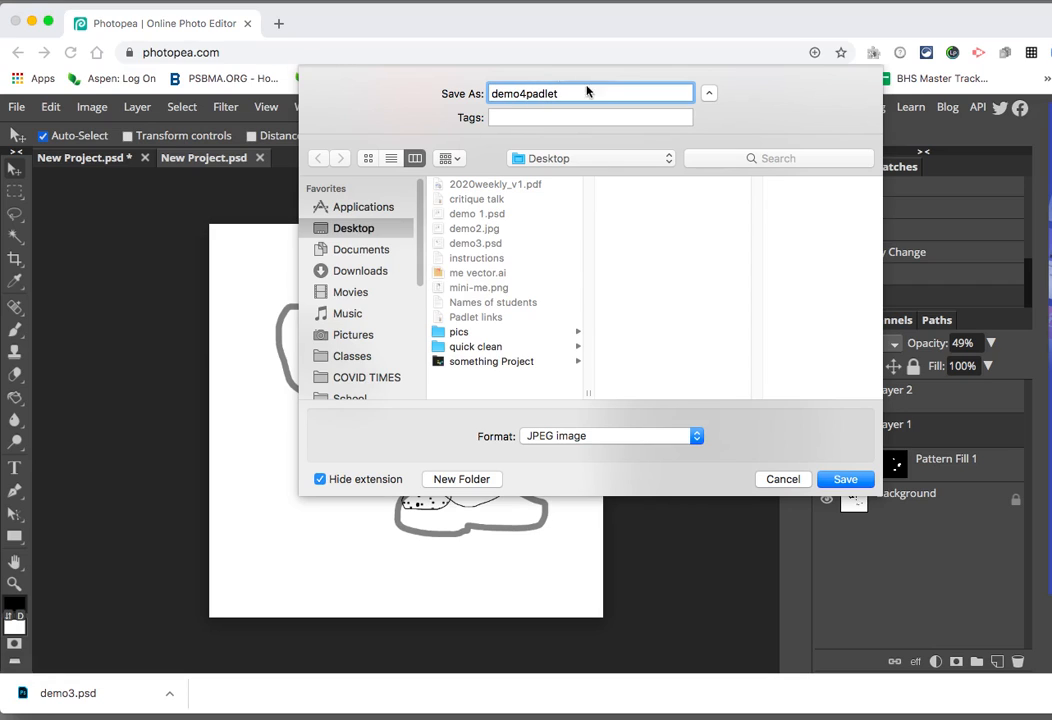
{"action": "left_click", "coordinate": [835, 477]}
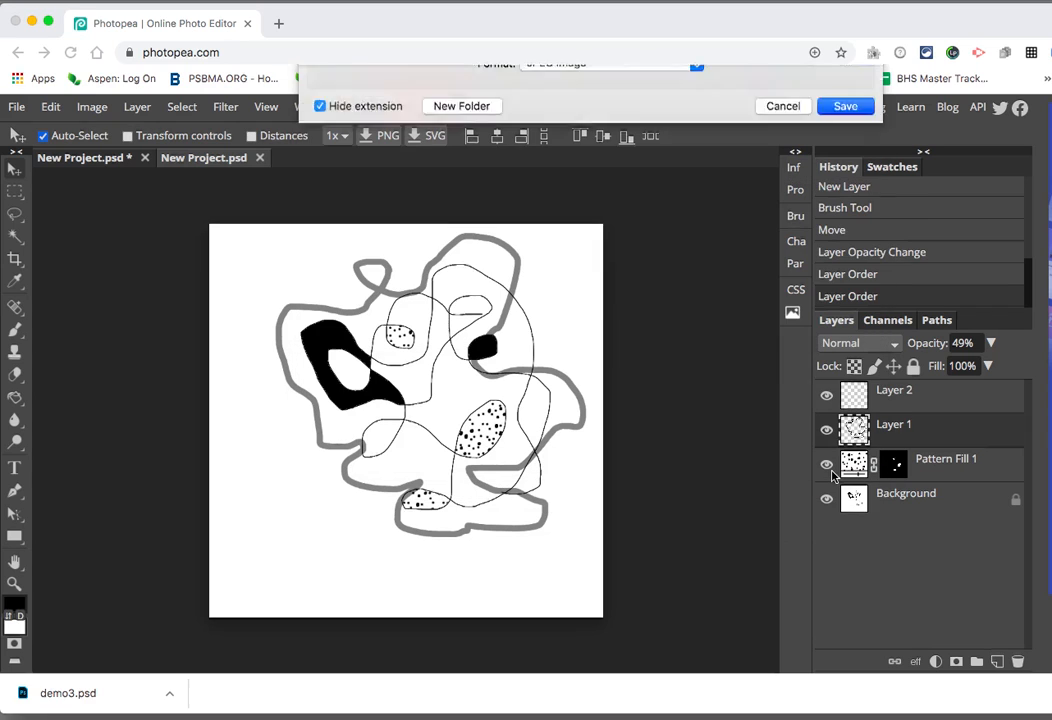